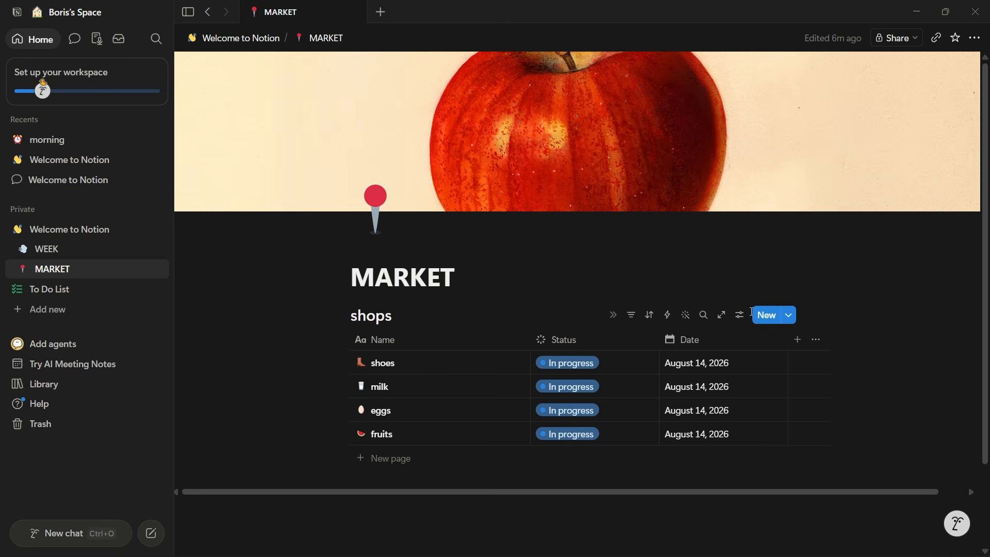
# Step: Look at the view settings of the shops table on the MARKET page
pyautogui.click(746, 315)
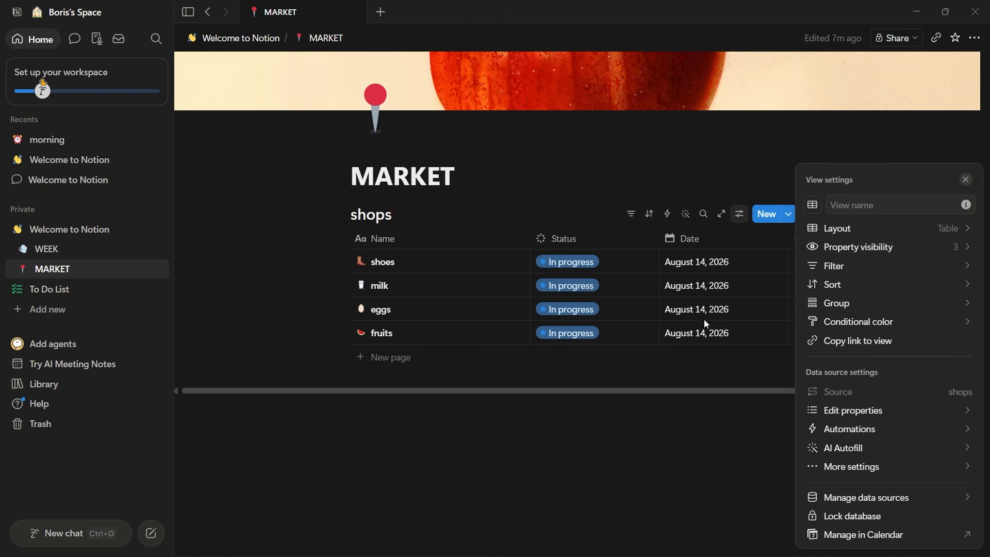
pyautogui.click(873, 259)
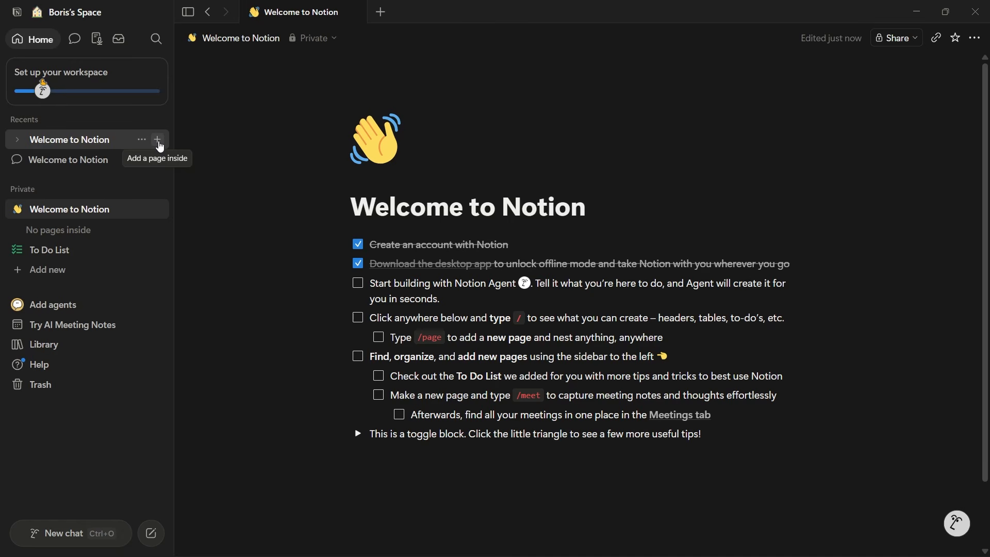
# Step: Add a page titled WEEK inside Welcome to Notion and give it the wind puff emoji as its icon
pyautogui.click(157, 140)
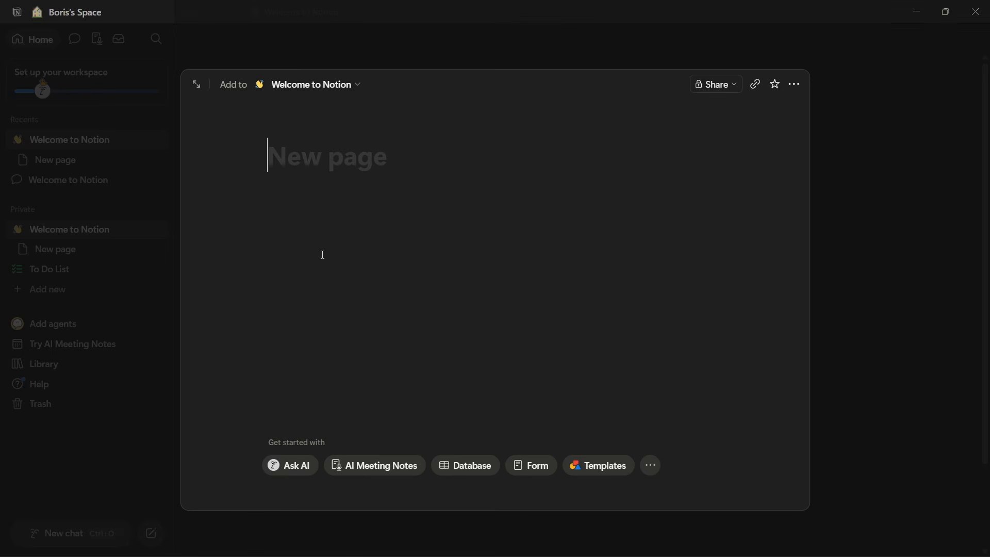
pyautogui.write('WEEK')
pyautogui.press('Return')
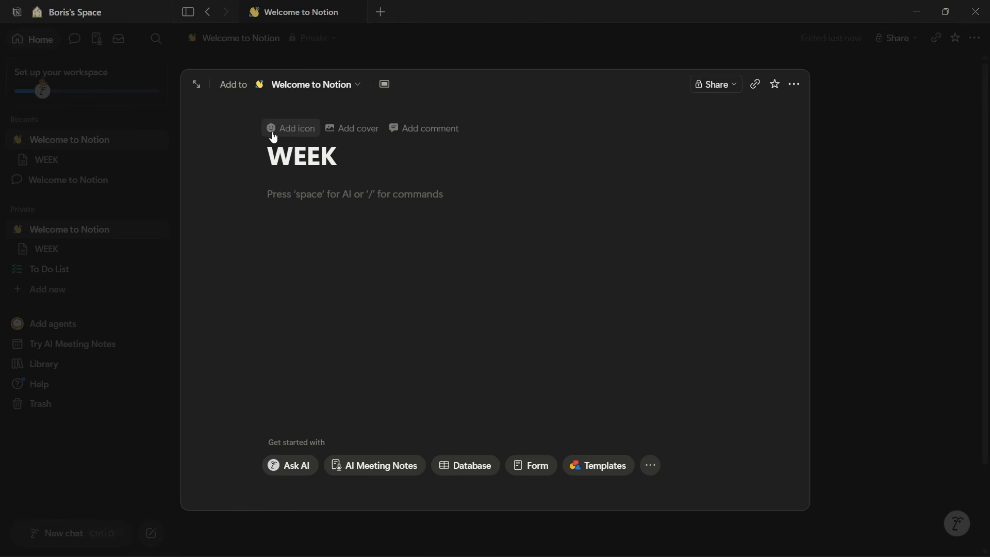
pyautogui.click(273, 128)
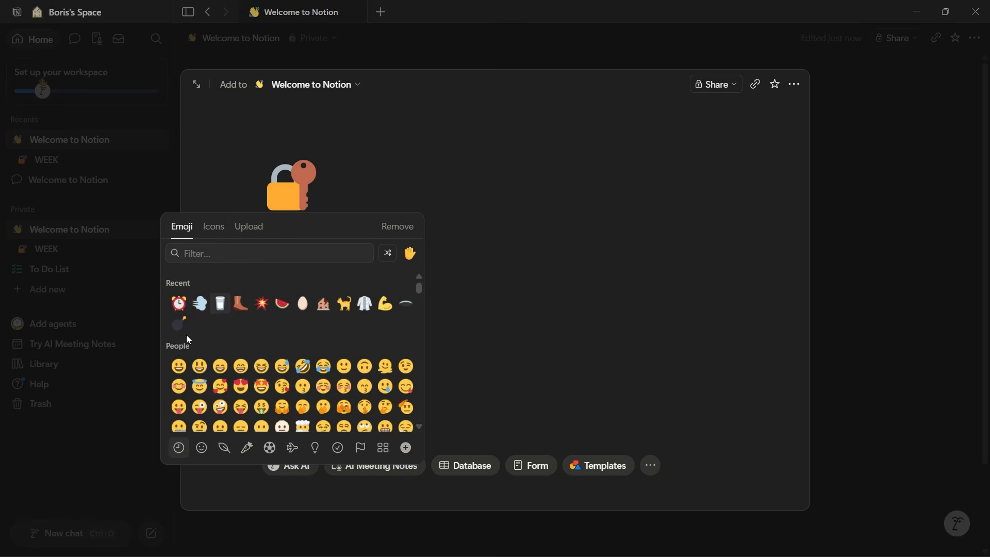
pyautogui.click(200, 304)
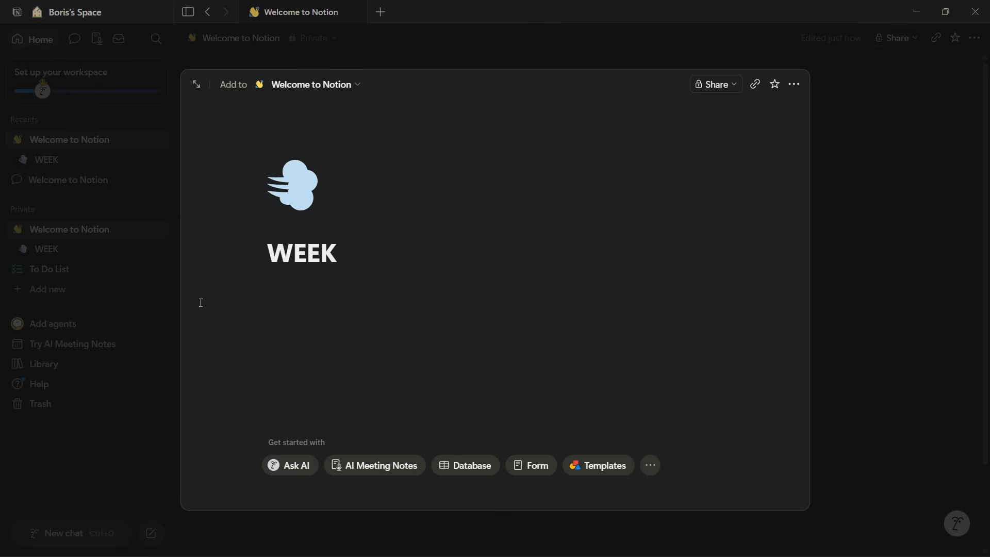
# Step: Add a cover to the WEEK page using the dark navy Texturelabs image and adjust its vertical position
pyautogui.moveTo(283, 228)
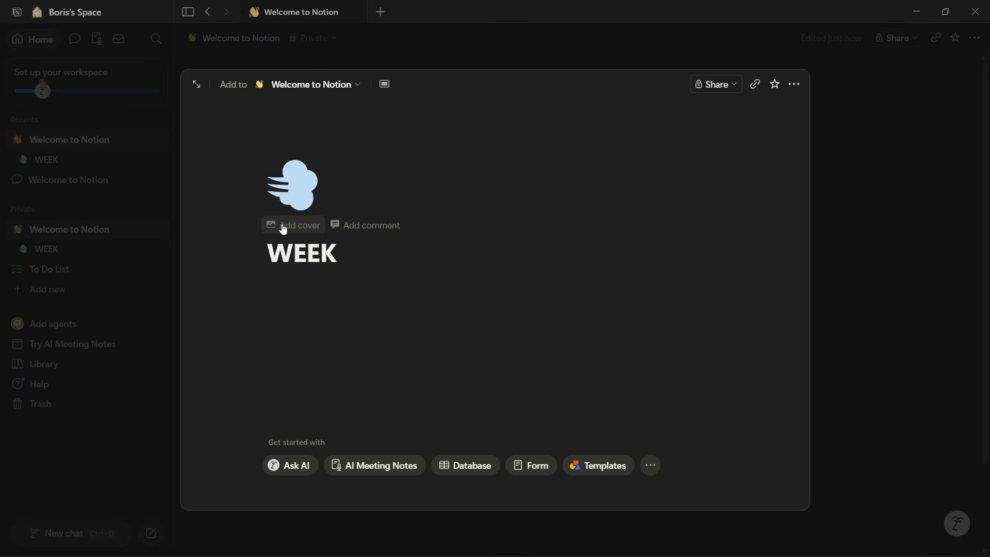
pyautogui.click(283, 225)
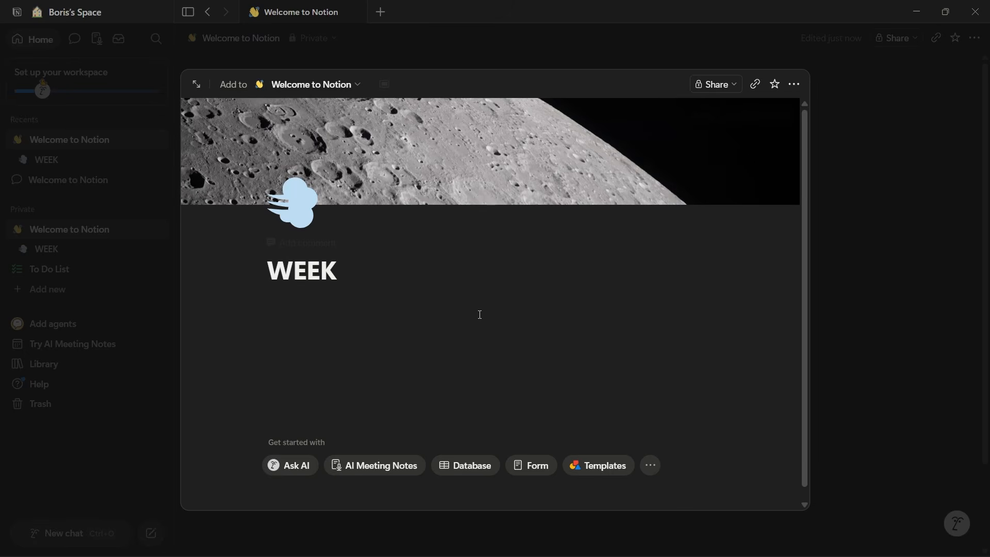
pyautogui.click(703, 117)
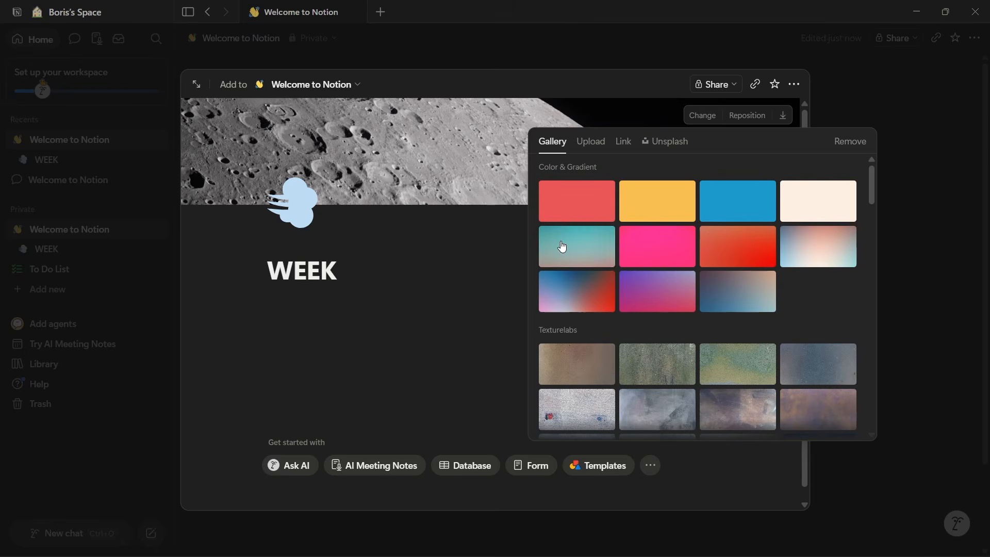
pyautogui.scroll(-10, 573, 359)
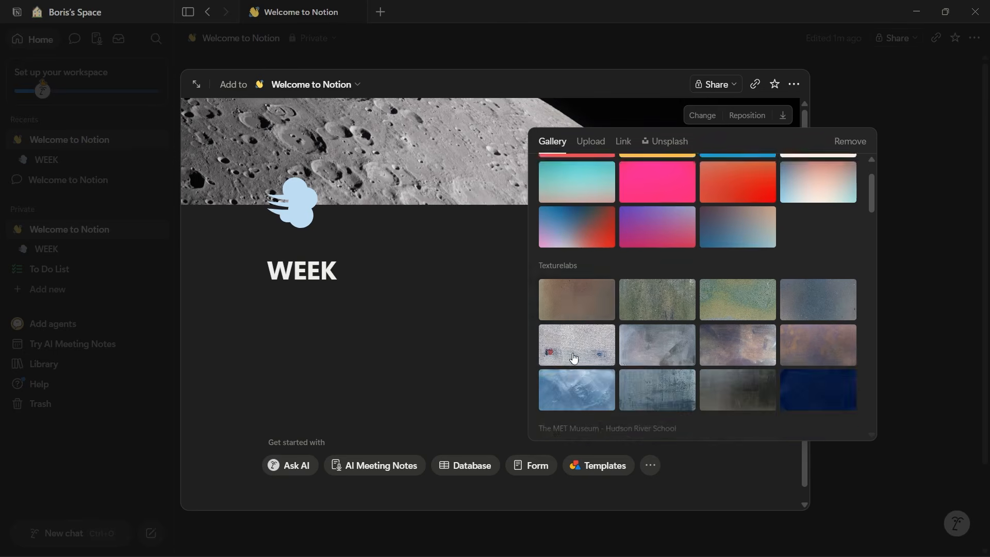
pyautogui.scroll(2, 563, 289)
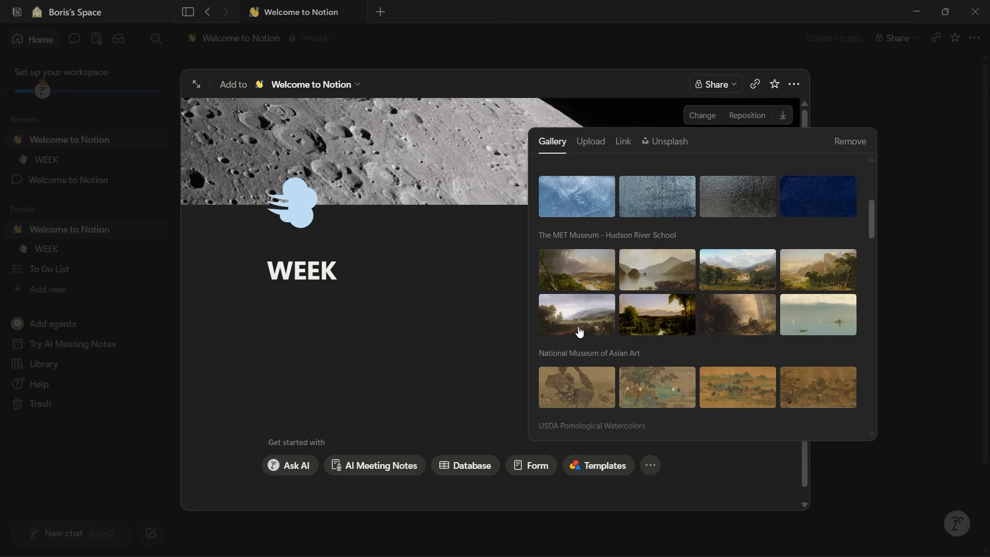
pyautogui.scroll(-3, 579, 331)
pyautogui.click(593, 145)
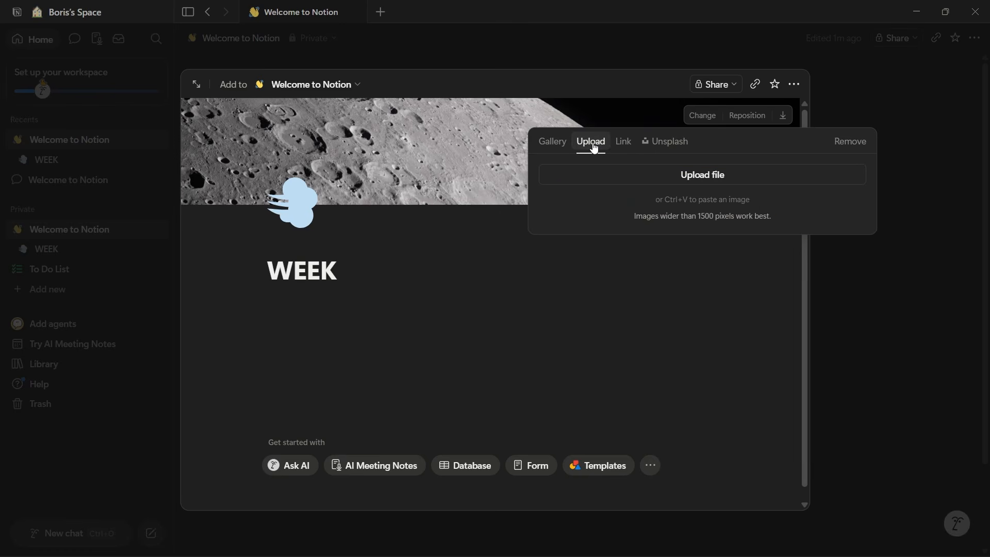
pyautogui.click(554, 144)
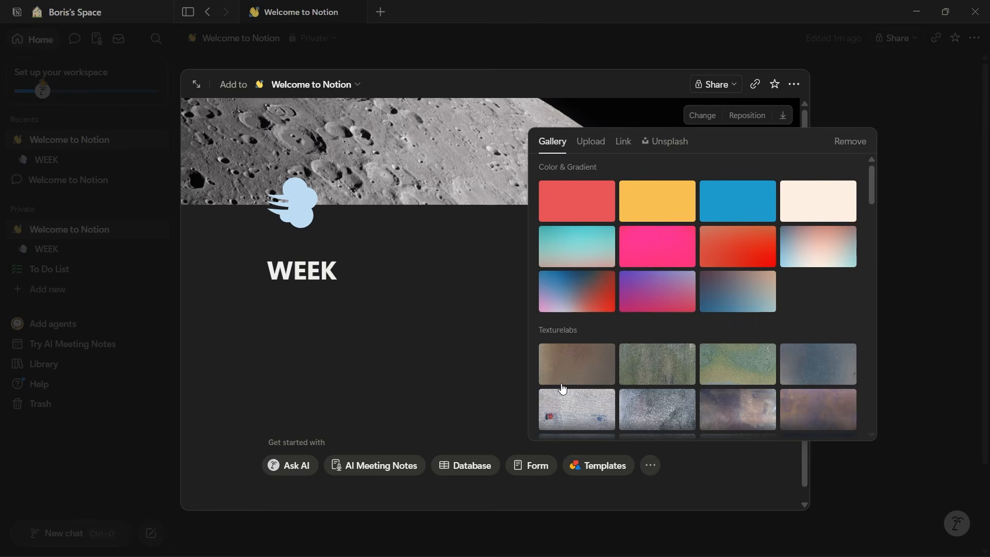
pyautogui.scroll(-2, 561, 388)
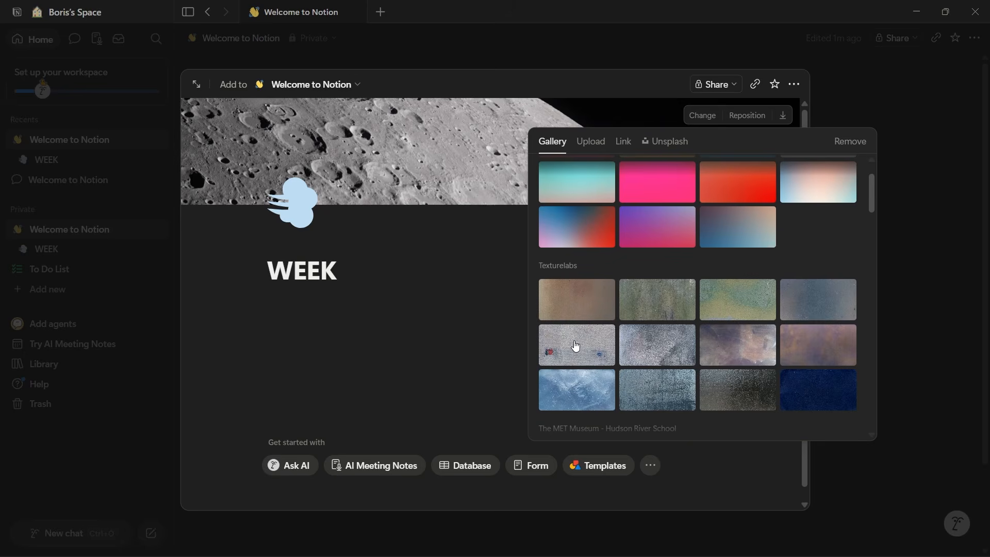
pyautogui.click(824, 394)
pyautogui.click(386, 256)
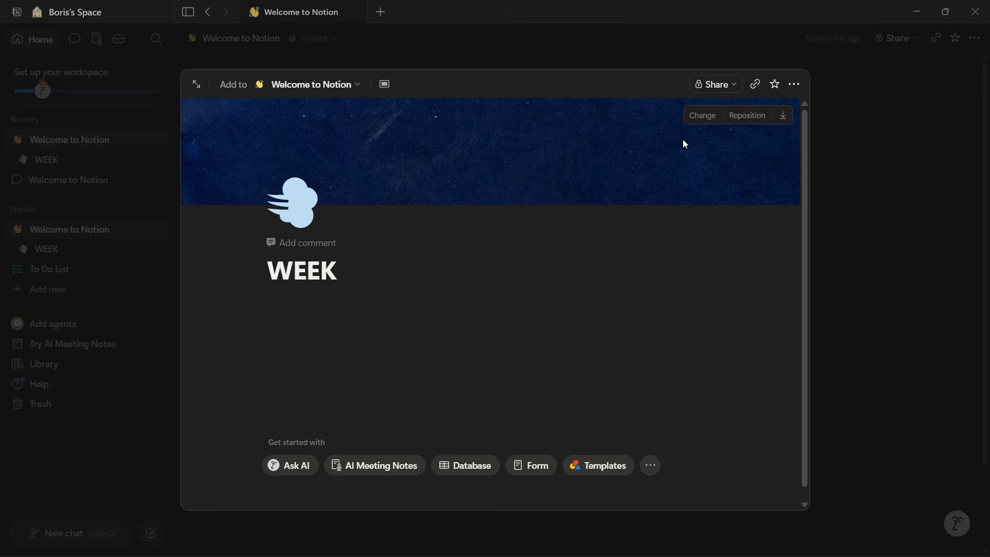
pyautogui.click(759, 119)
pyautogui.moveTo(567, 155)
pyautogui.mouseDown()
pyautogui.moveTo(566, 316)
pyautogui.moveTo(567, 146)
pyautogui.mouseUp()
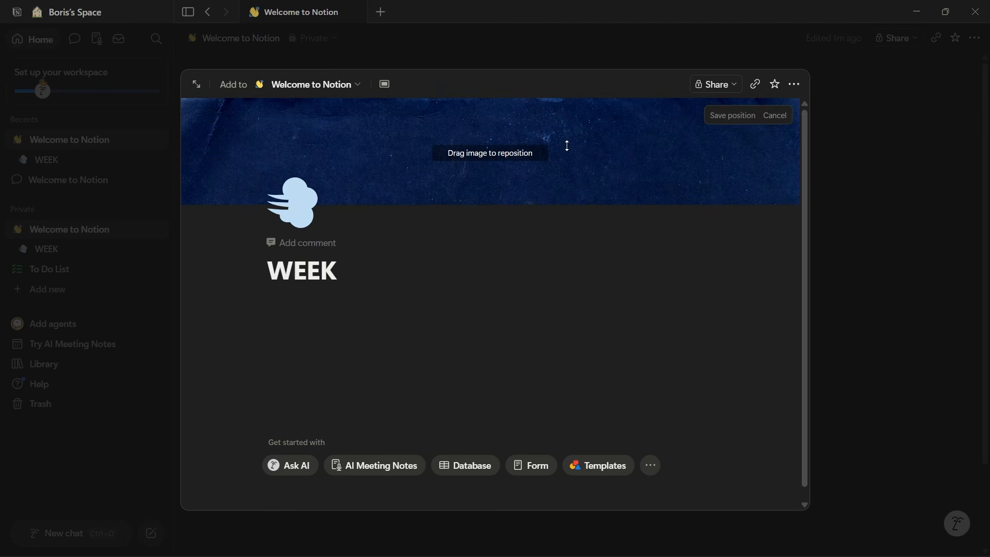
# Step: Insert a to-do list block in the body of the WEEK page
pyautogui.click(333, 304)
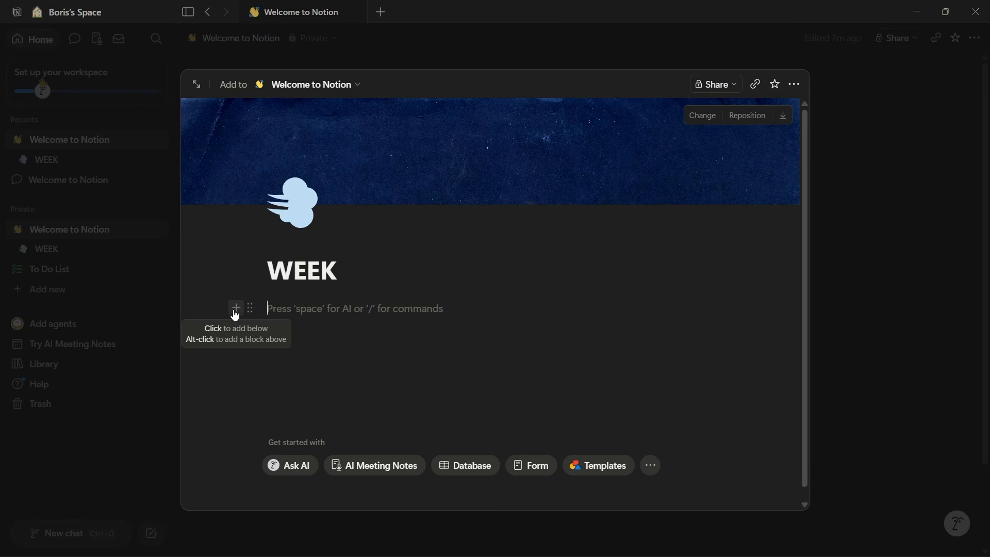
pyautogui.click(234, 310)
pyautogui.click(247, 362)
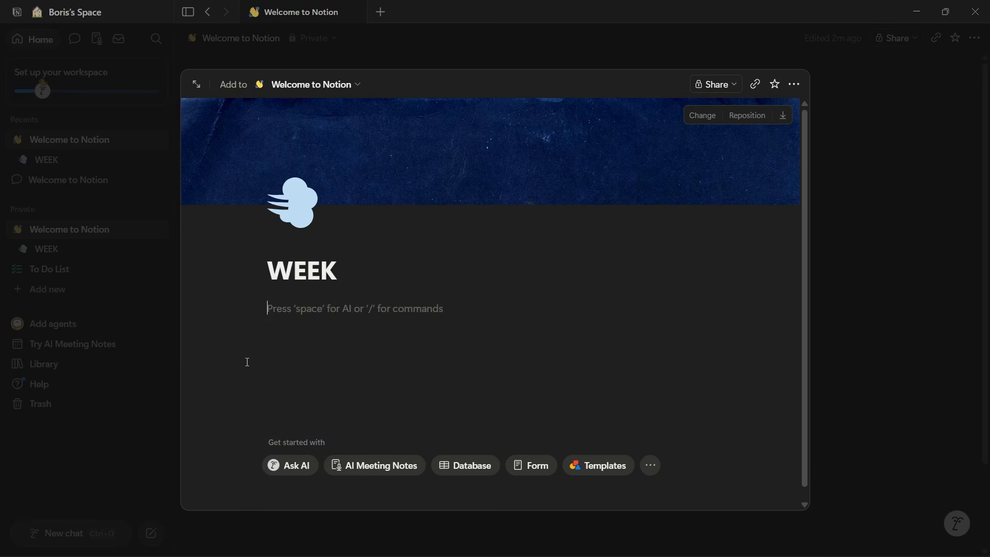
pyautogui.write('/')
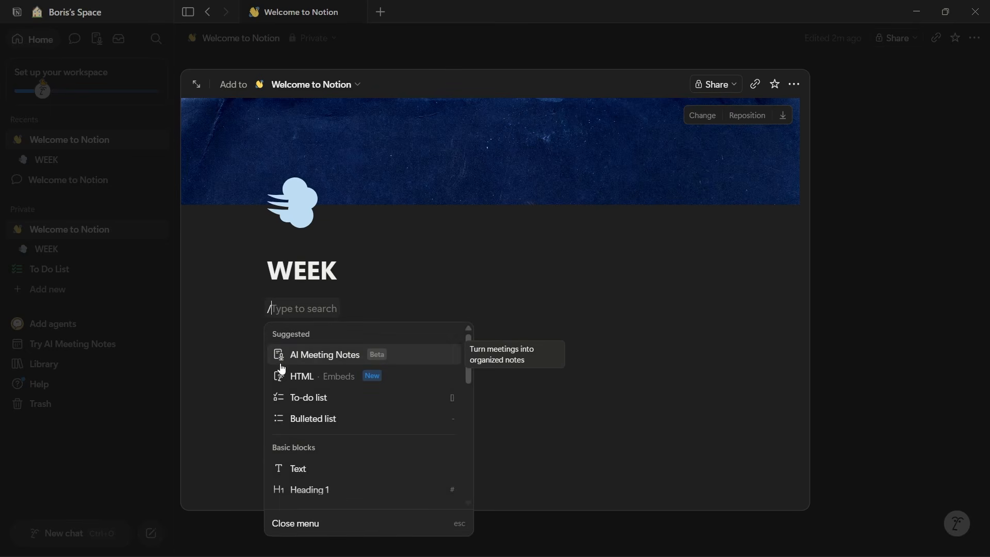
pyautogui.scroll(-5, 309, 398)
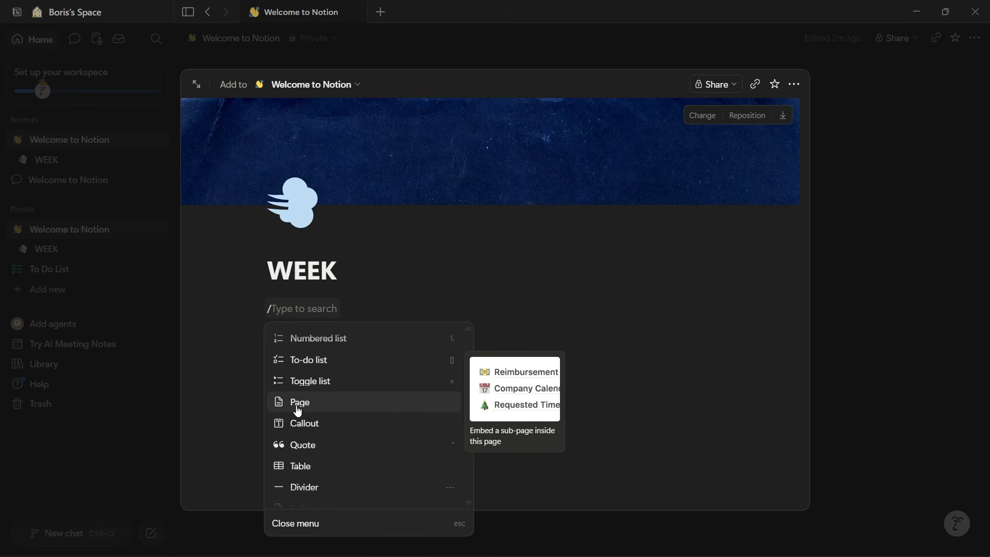
pyautogui.scroll(-10, 305, 425)
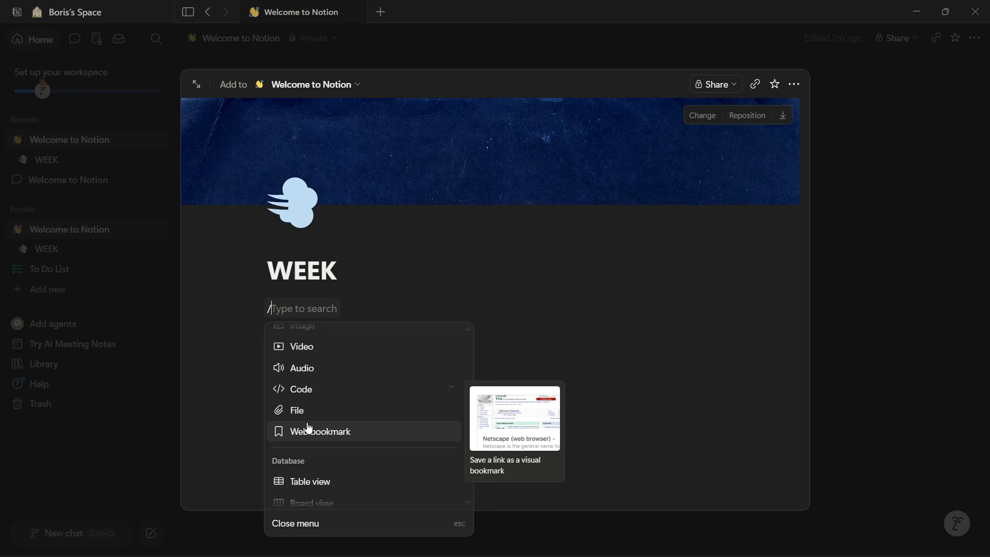
pyautogui.scroll(-15, 307, 429)
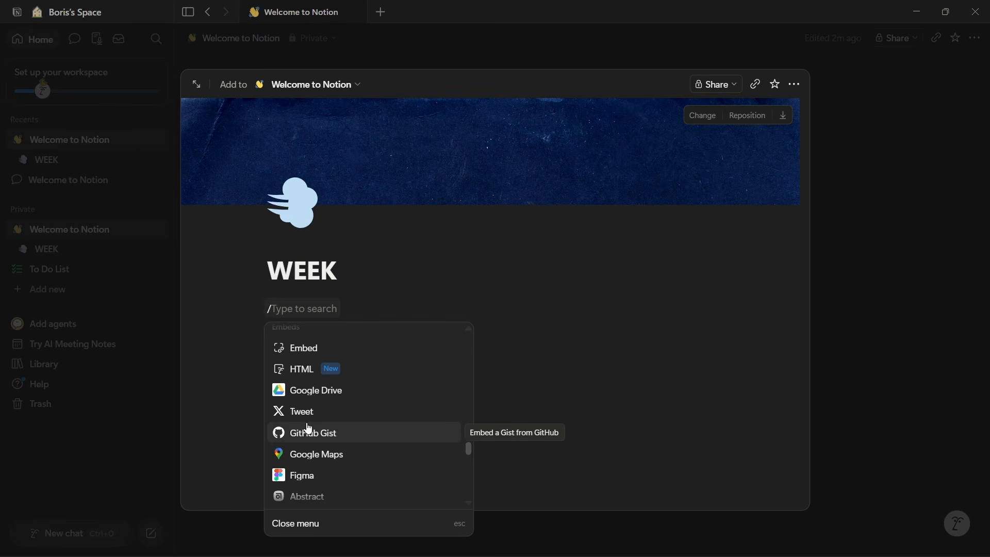
pyautogui.scroll(20, 305, 420)
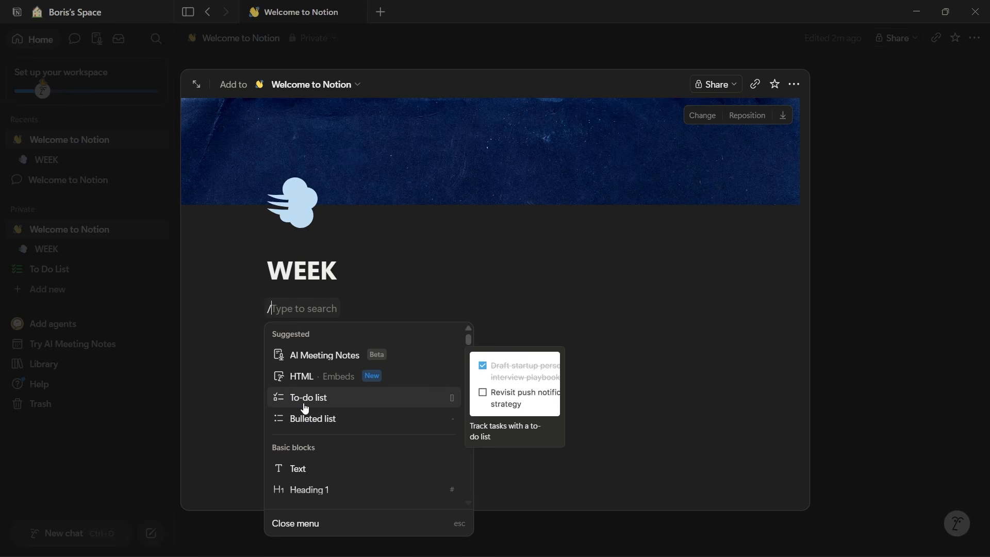
pyautogui.click(304, 406)
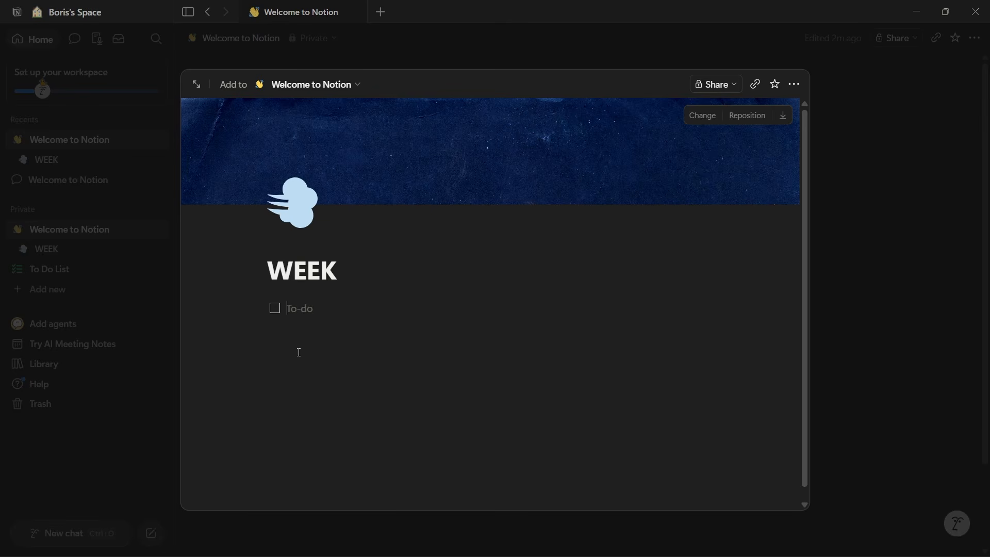
# Step: Enter the to-dos play football, read novels, play video games, i will write a video, workout and go to work
pyautogui.write('play f')
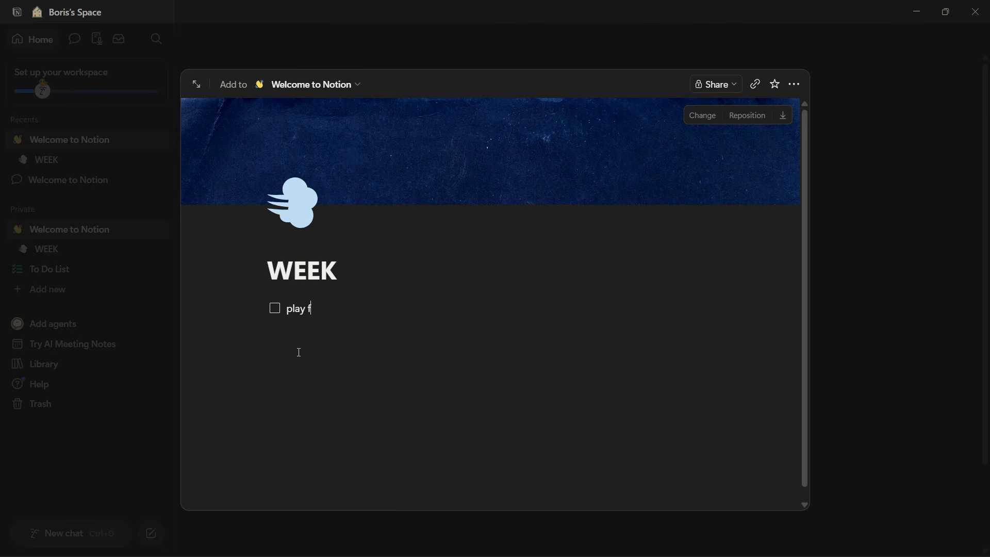
pyautogui.write('ootball')
pyautogui.press('Return')
pyautogui.write('read novels')
pyautogui.press('Return')
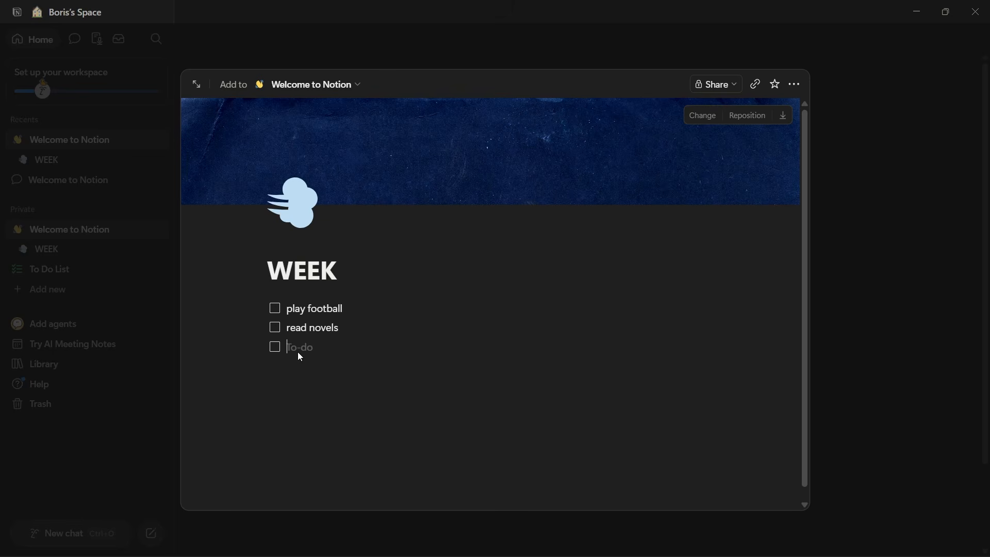
pyautogui.write('play video games')
pyautogui.press('Return')
pyautogui.write('i will write a video')
pyautogui.press('Return')
pyautogui.write('workout')
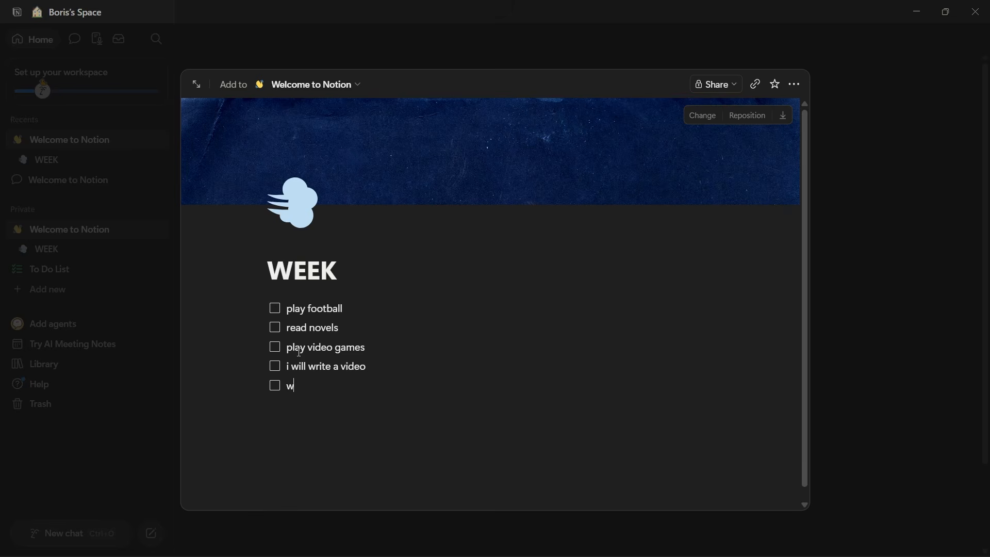
pyautogui.press('Return')
pyautogui.write('go to work')
# Step: Add a text block reading "what i will do this week" and move it above the to-do list
pyautogui.scroll(-1, 375, 434)
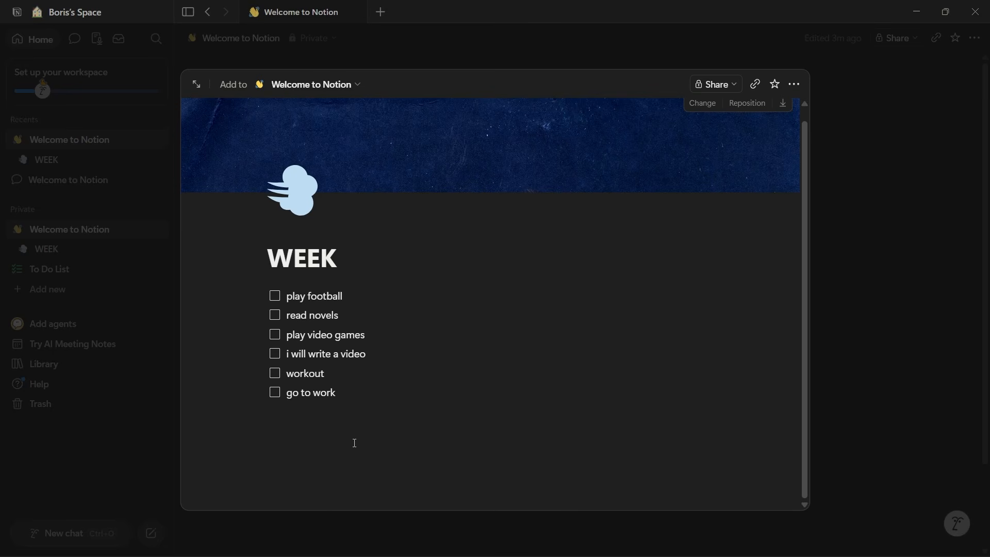
pyautogui.click(335, 434)
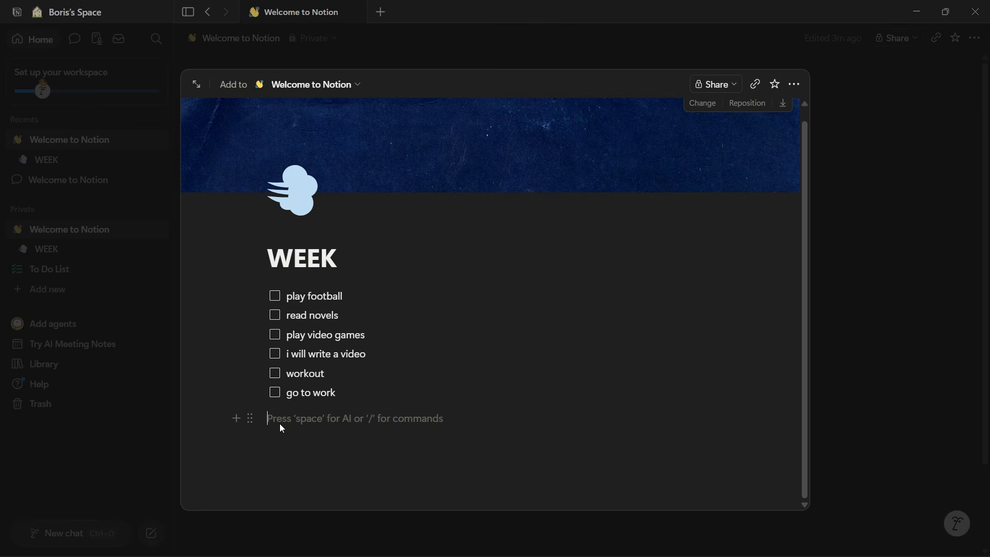
pyautogui.write('/')
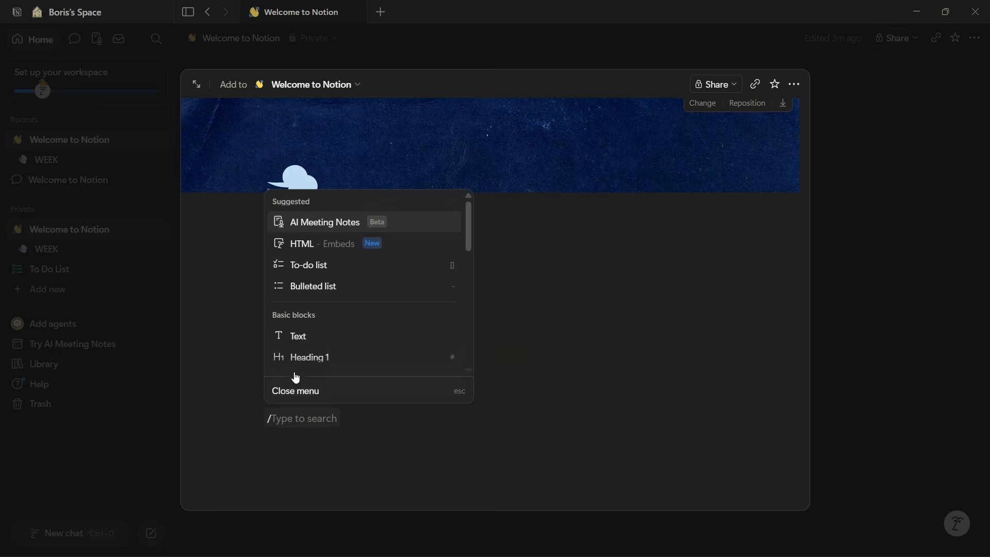
pyautogui.click(300, 334)
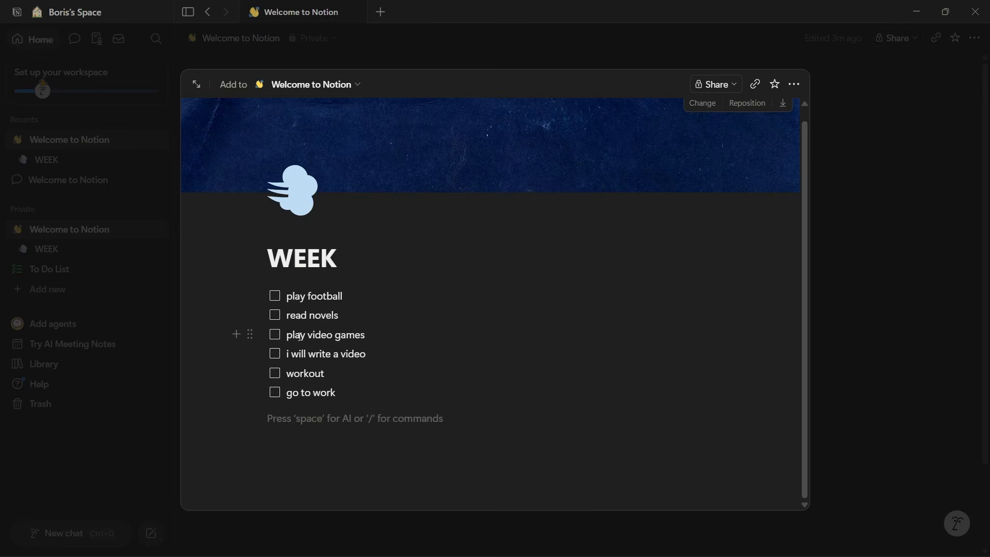
pyautogui.write('what i w')
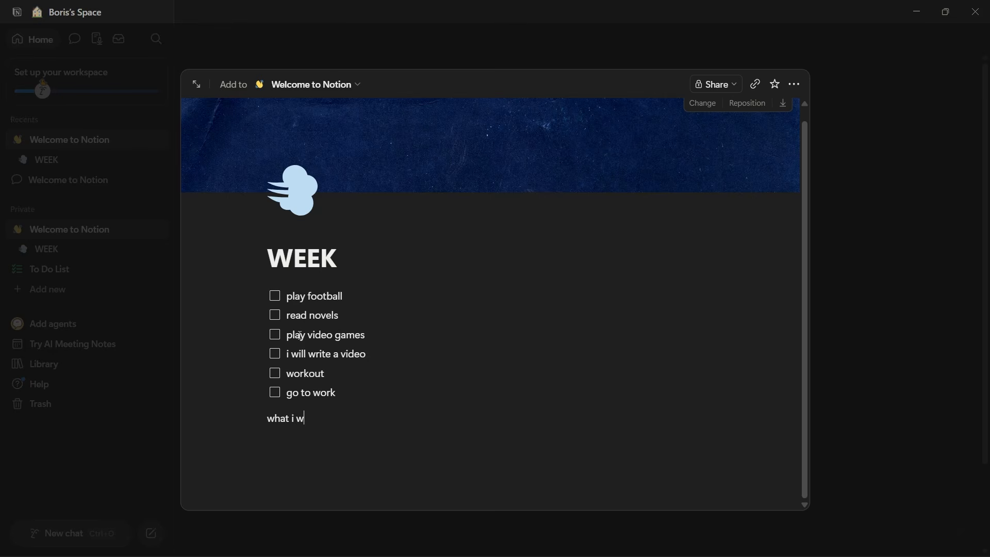
pyautogui.write('ill do this week')
pyautogui.press('Return')
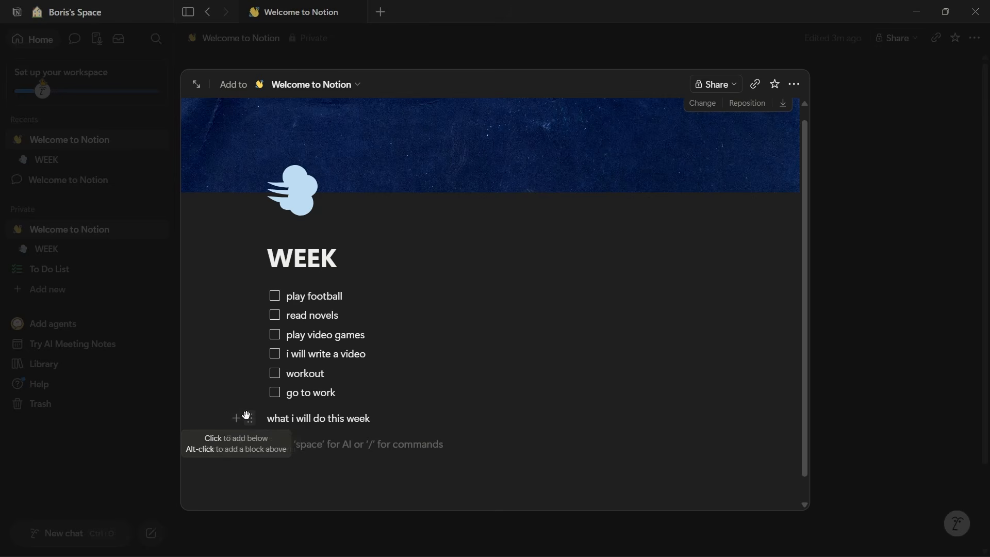
pyautogui.moveTo(250, 413); pyautogui.dragTo(260, 279)
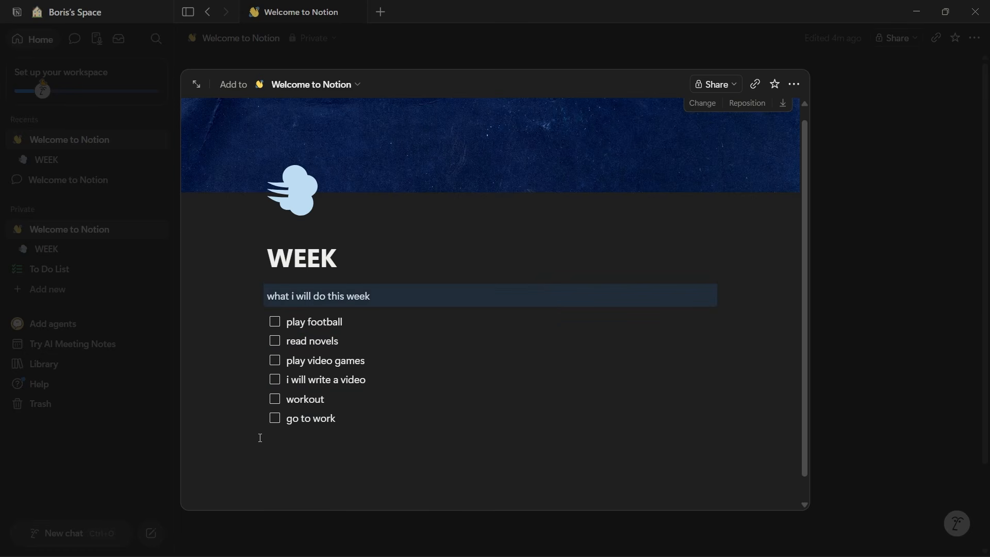
# Step: Tick the play football and read novels to-dos, and untick play football again
pyautogui.click(276, 325)
pyautogui.click(276, 342)
pyautogui.click(276, 323)
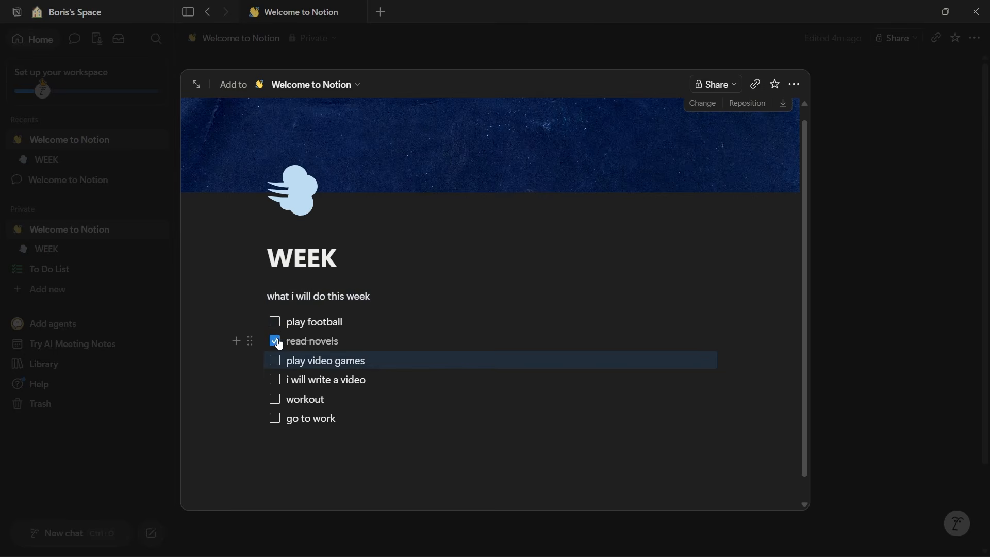
# Step: Untick the read novels to-do and add a divider between the WEEK title and the "what i will do this week" text
pyautogui.click(276, 341)
pyautogui.click(287, 444)
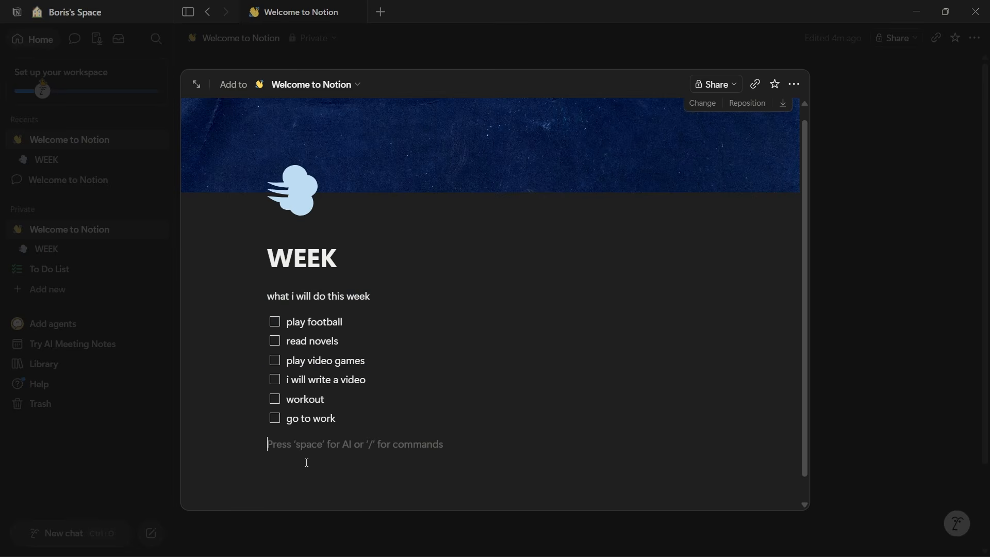
pyautogui.write('/')
pyautogui.scroll(-5, 309, 358)
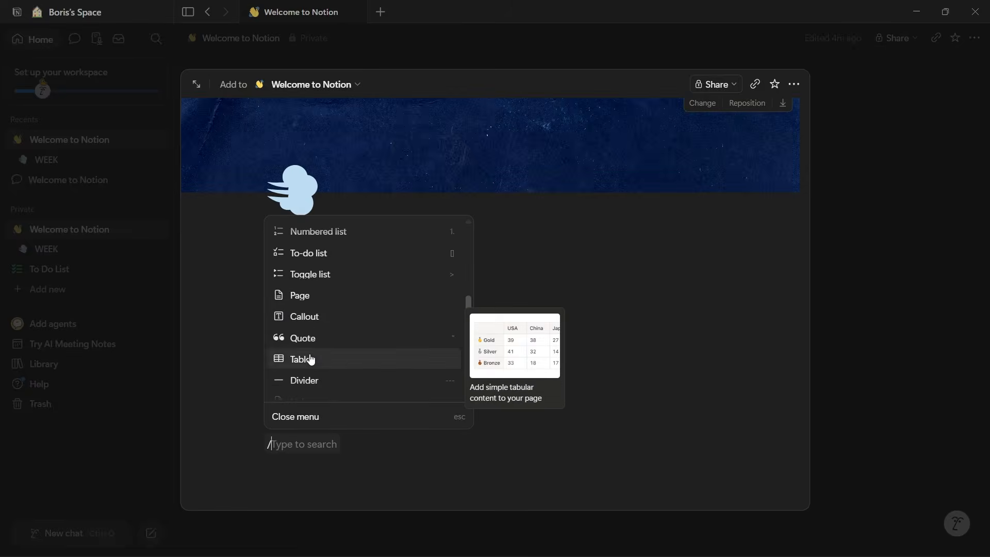
pyautogui.click(310, 380)
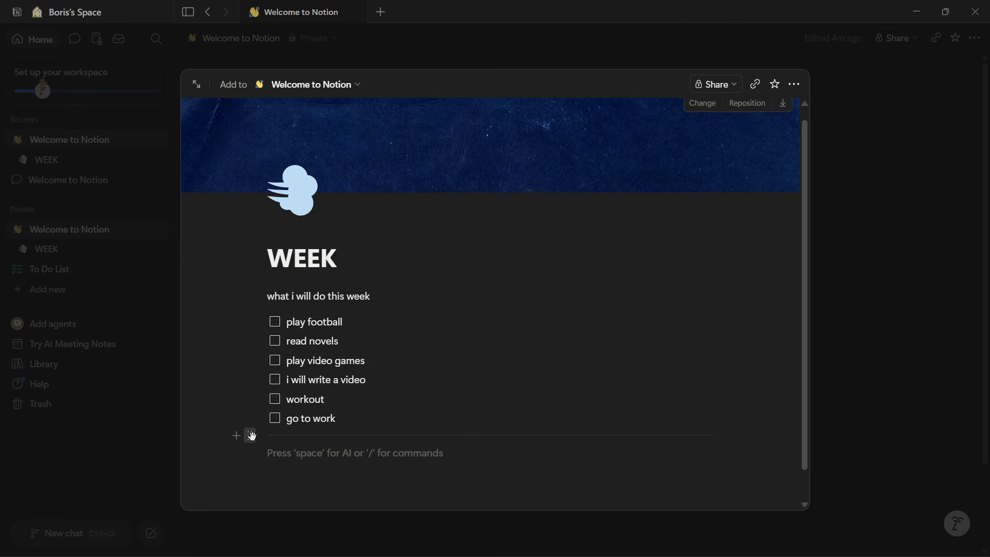
pyautogui.moveTo(252, 436); pyautogui.dragTo(244, 291)
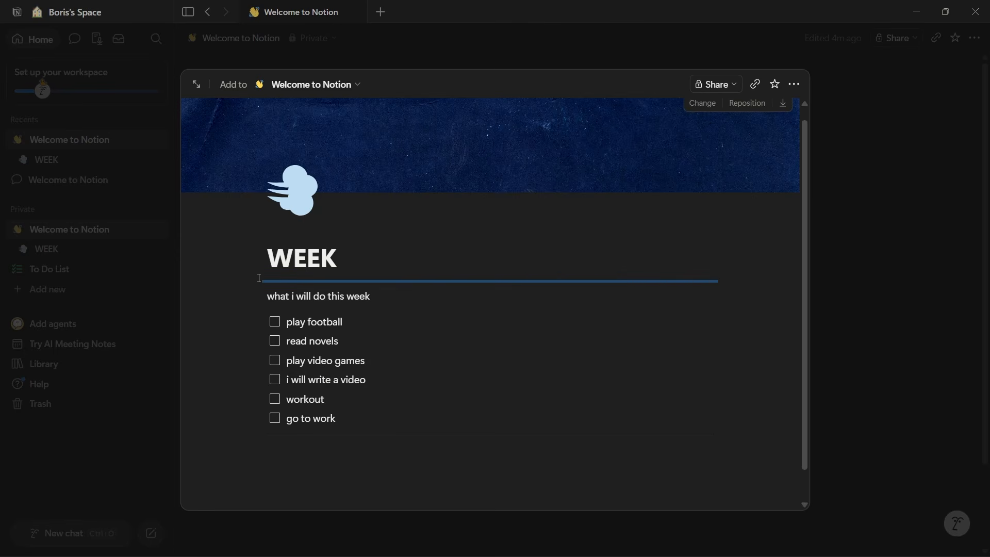
pyautogui.moveTo(256, 292); pyautogui.dragTo(256, 292)
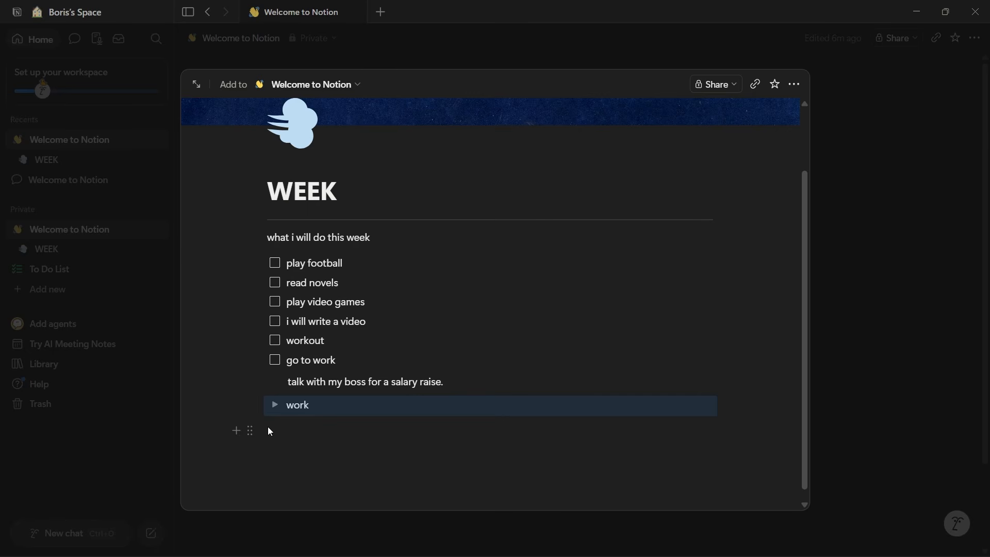
# Step: Add a page titled "morning routune" below the work toggle in WEEK, with a flexed-biceps icon and a cover image
pyautogui.click(268, 430)
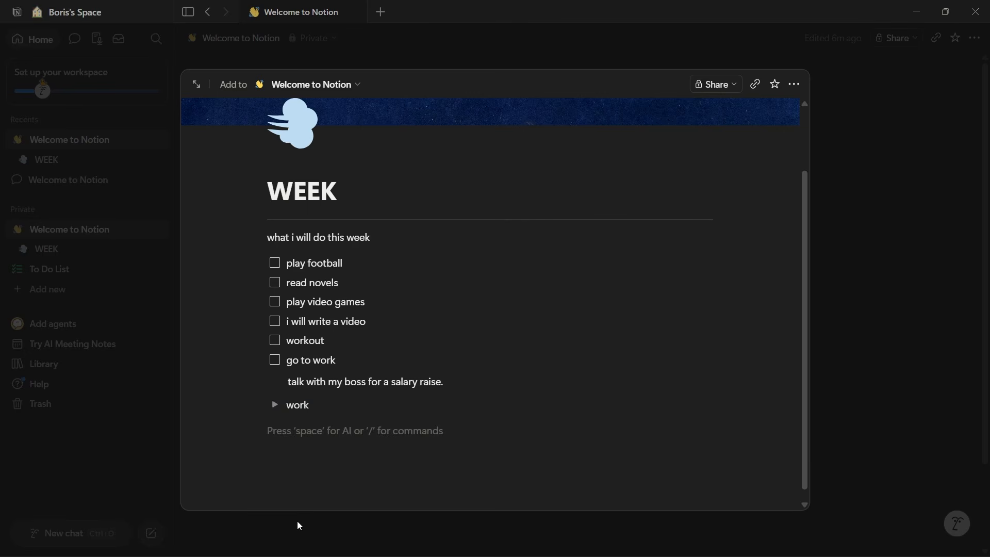
pyautogui.write('/page')
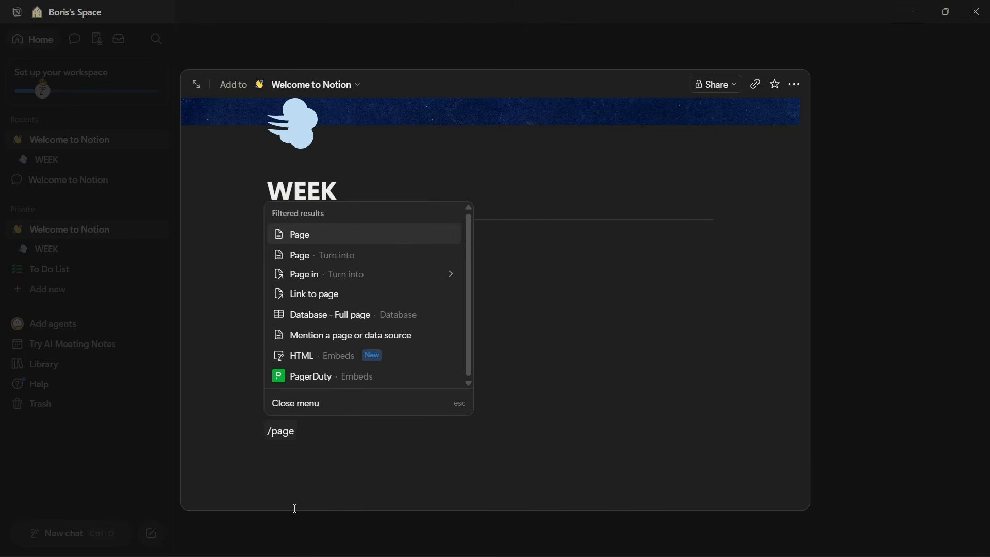
pyautogui.press('Return')
pyautogui.write('mo')
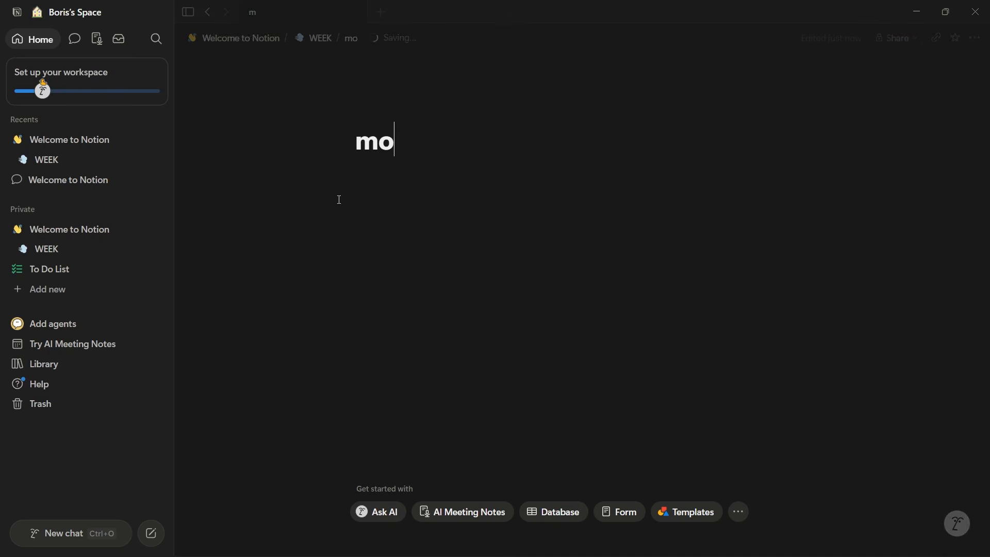
pyautogui.write('rning routune')
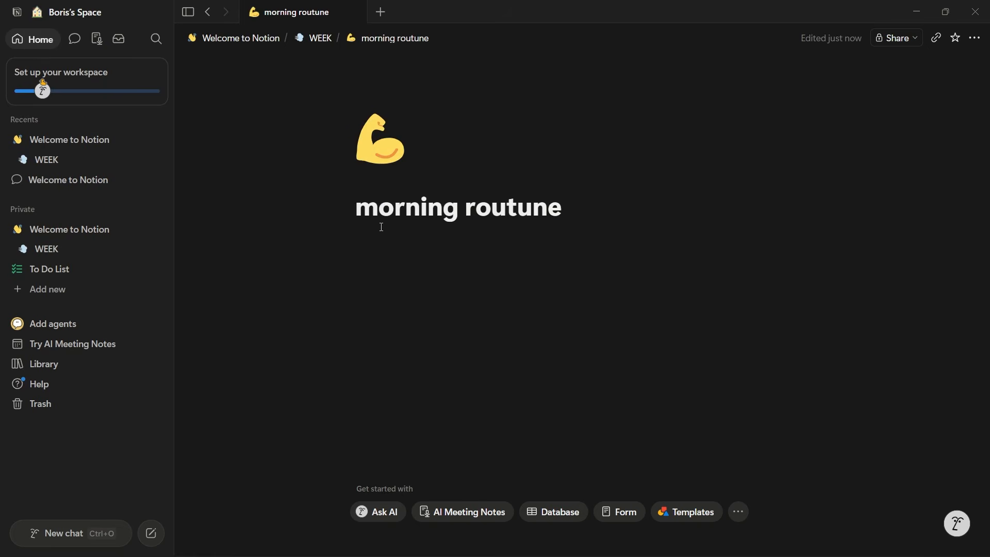
pyautogui.click(386, 177)
# Step: Enter face care, workout, eat and pray as separate lines in the body of the morning routune page
pyautogui.click(377, 341)
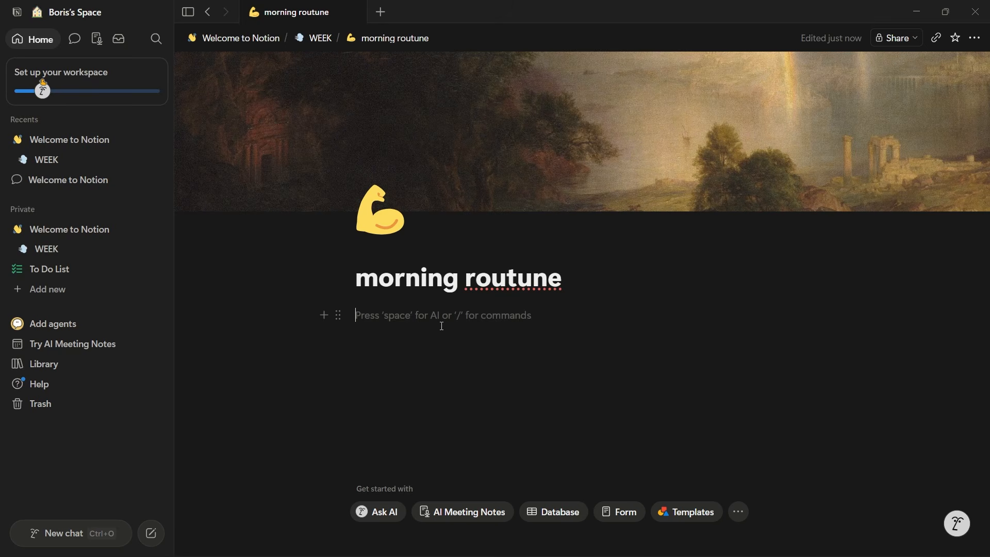
pyautogui.write('face care')
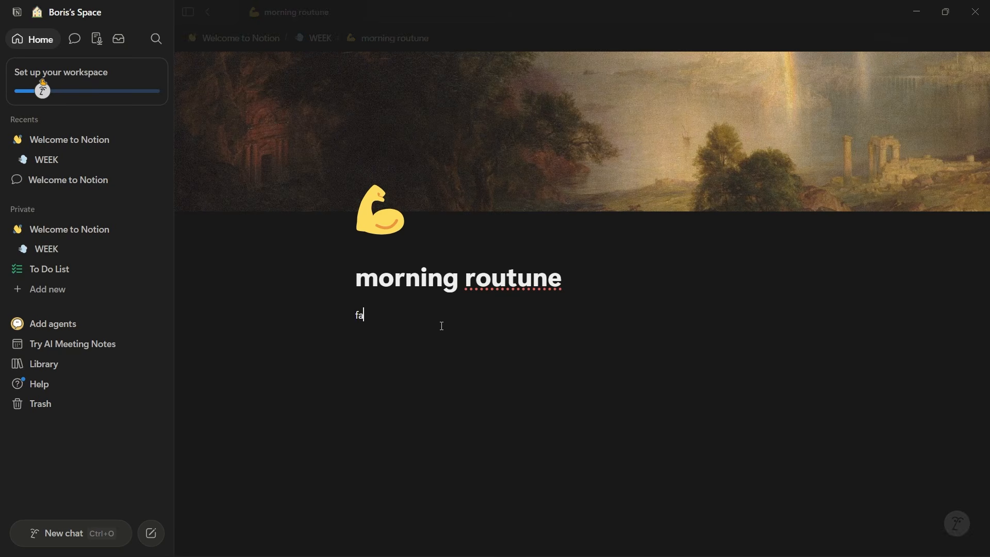
pyautogui.press('Return')
pyautogui.write('workout')
pyautogui.press('Return')
pyautogui.write('eat')
pyautogui.press('Return')
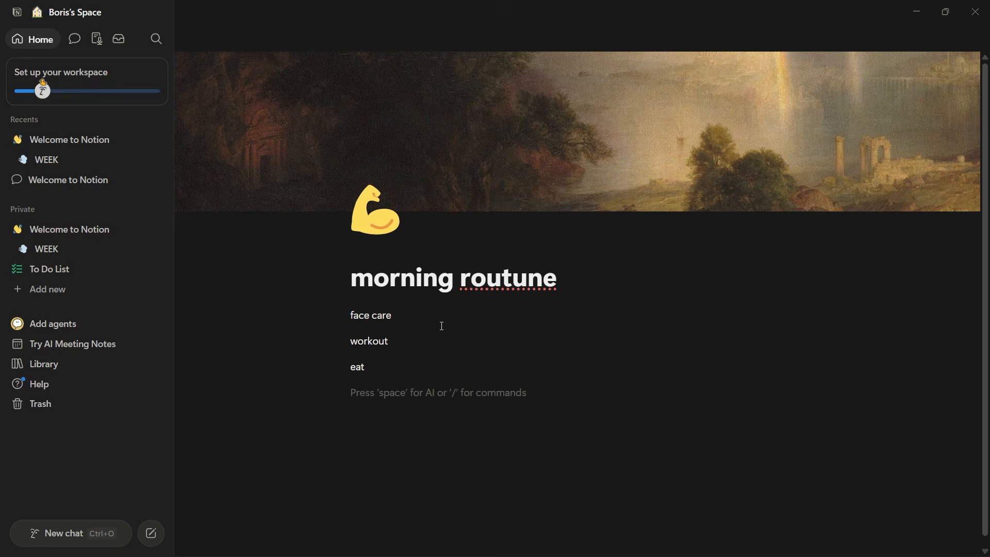
pyautogui.write('pray')
pyautogui.press('Return')
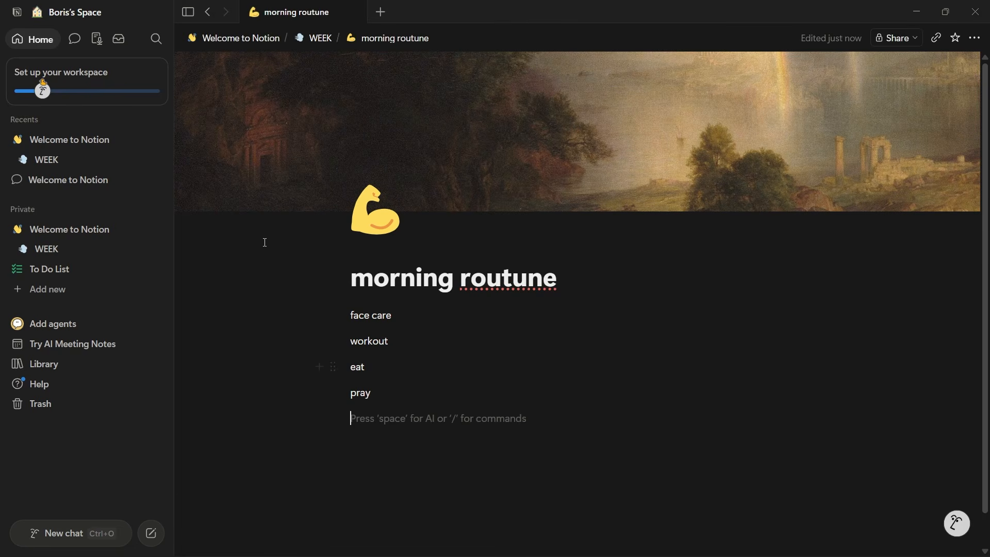
# Step: Go back to the WEEK page and open the nested morning routune page from its body
pyautogui.click(48, 161)
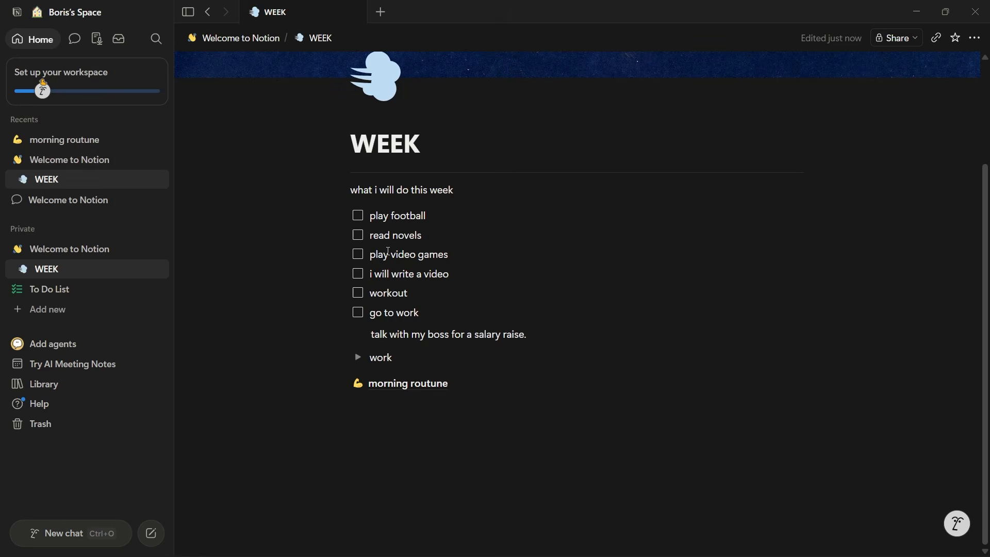
pyautogui.click(387, 383)
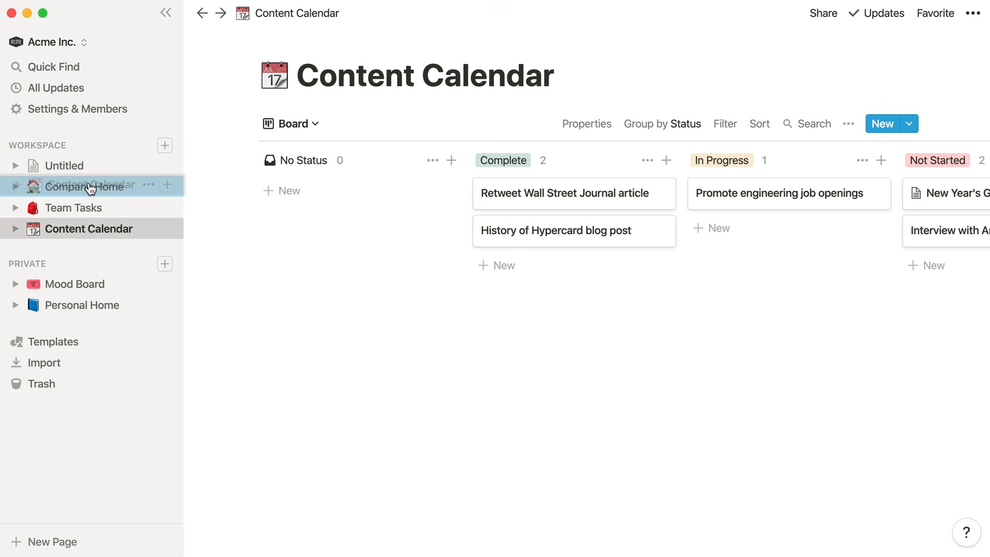
# Step: Nest the Content Calendar page inside Company Home, and open the nested page's options from the Company Home body
pyautogui.moveTo(90, 189); pyautogui.dragTo(88, 191)
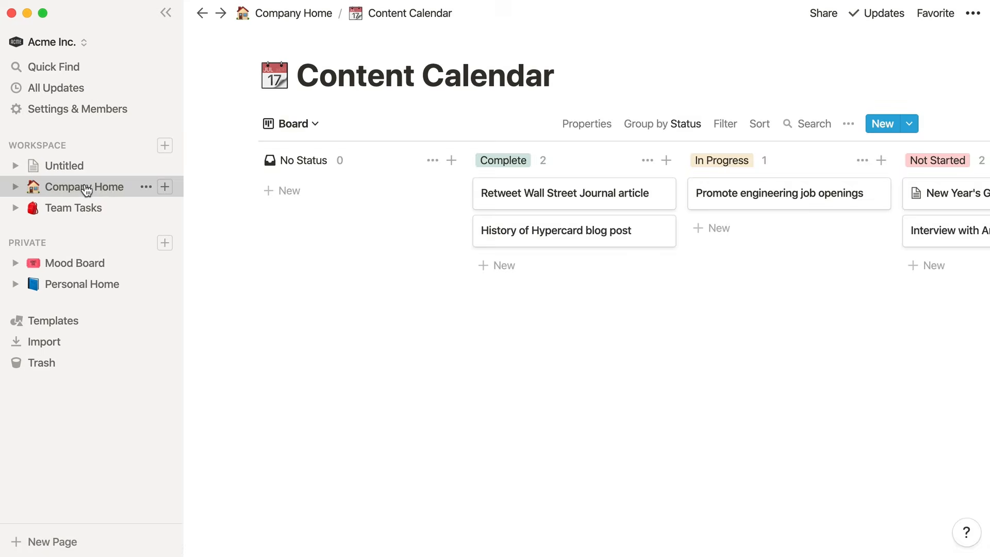
pyautogui.click(123, 187)
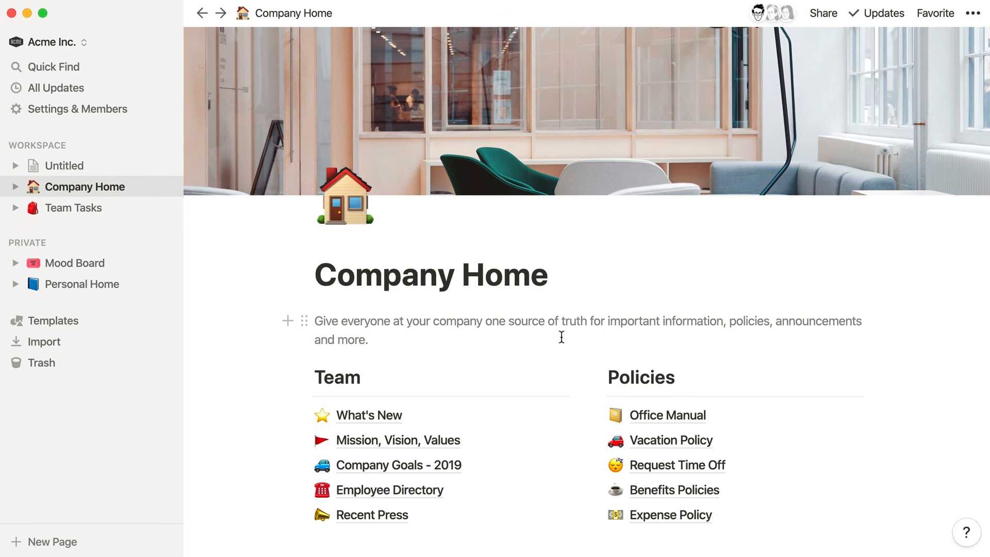
pyautogui.scroll(-5, 562, 337)
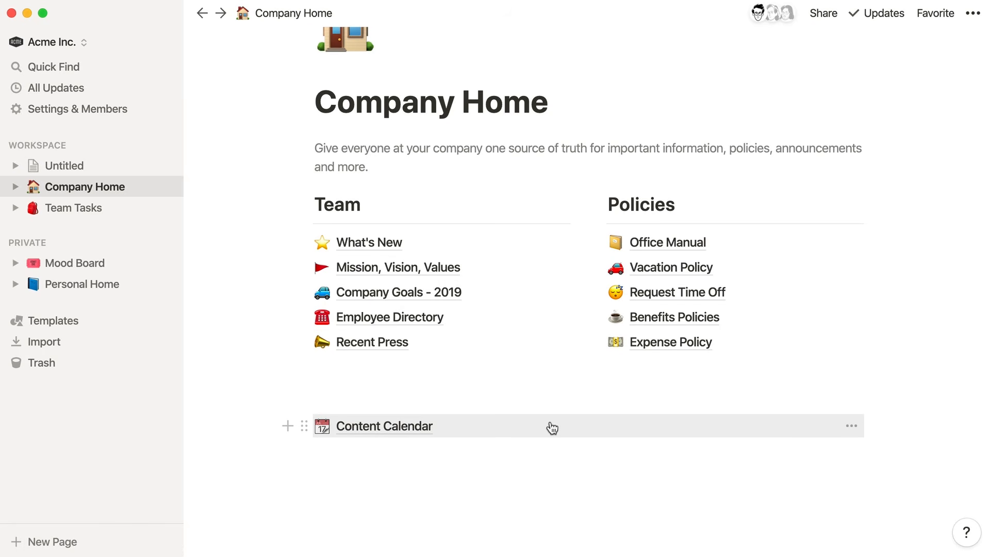
pyautogui.click(853, 427)
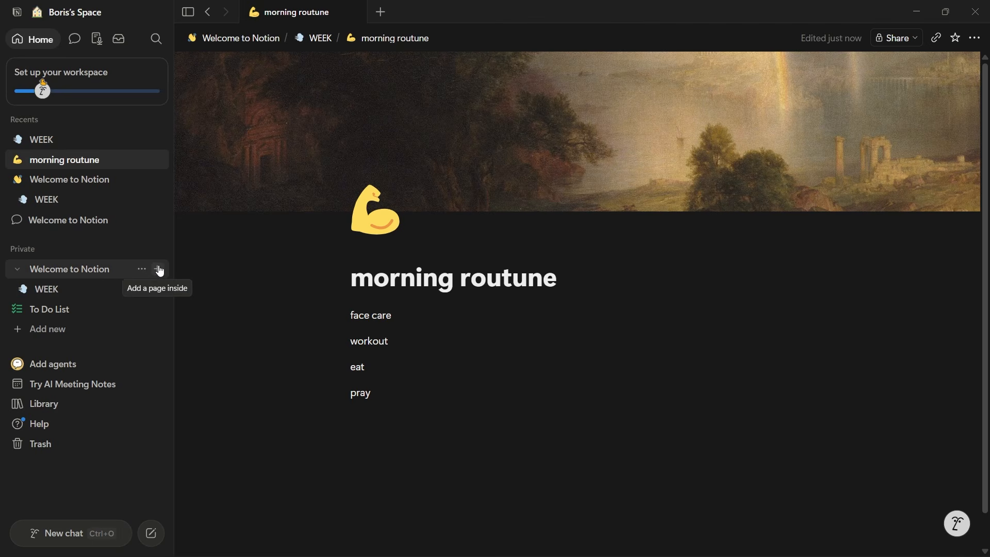
# Step: Add a page titled MARKET inside Welcome to Notion and give it the black hole emoji as its icon
pyautogui.click(160, 270)
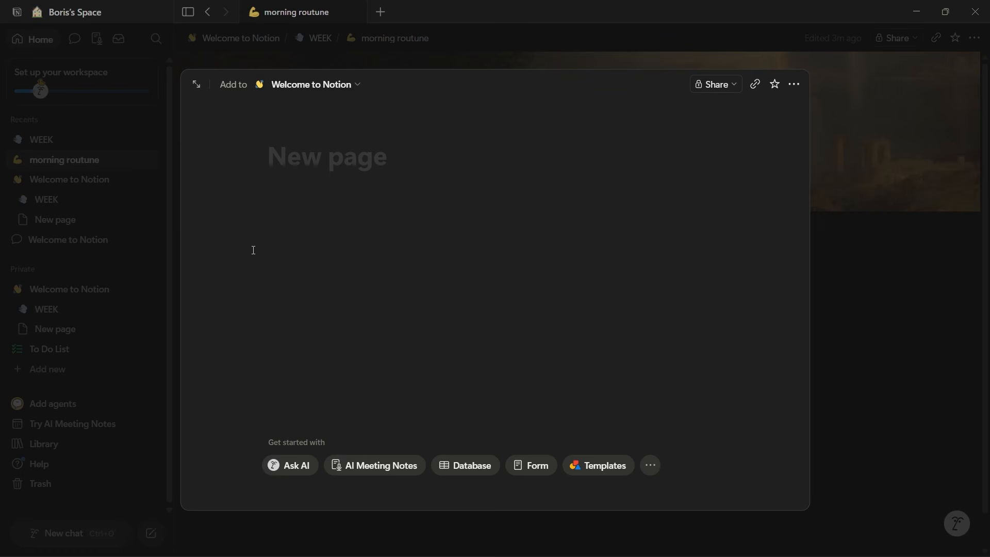
pyautogui.write('MARKET')
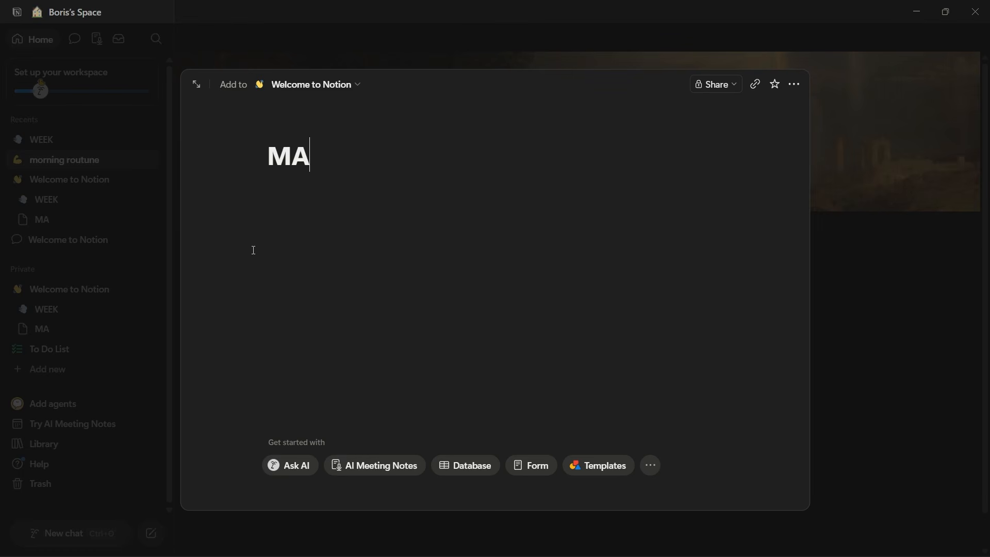
pyautogui.press('Return')
pyautogui.click(276, 132)
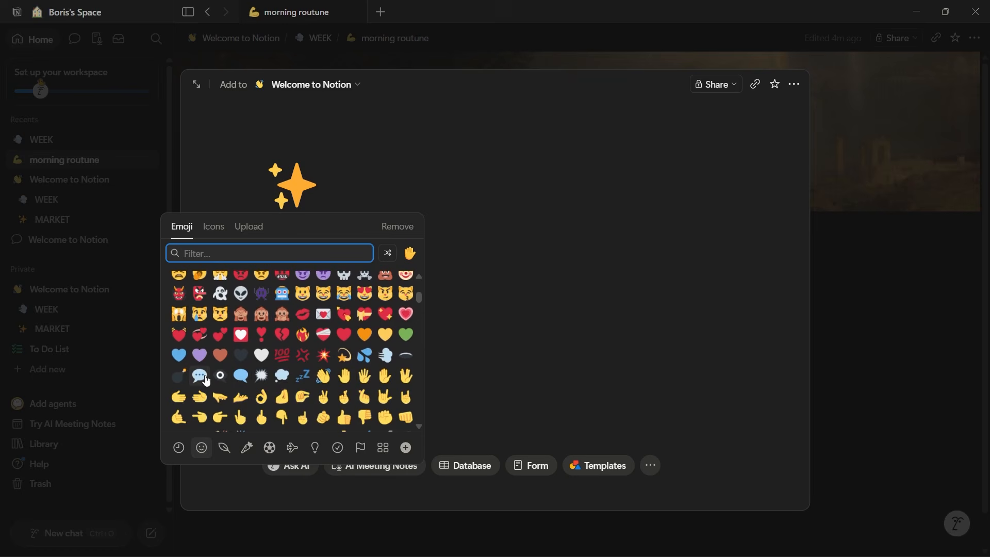
pyautogui.click(217, 386)
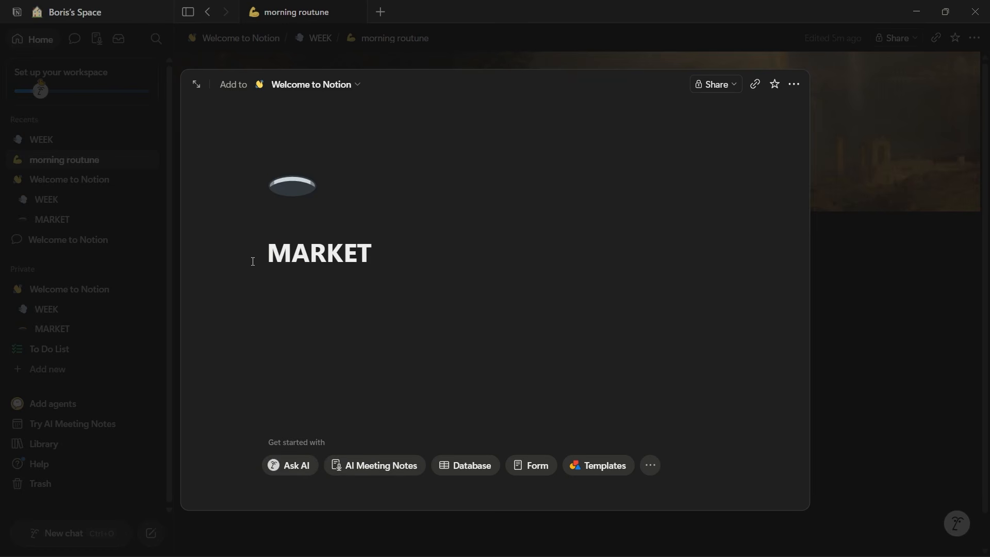
# Step: Add a cover to the MARKET page, using the cherries image from the USDA Pomological Watercolors gallery
pyautogui.click(297, 227)
pyautogui.click(702, 115)
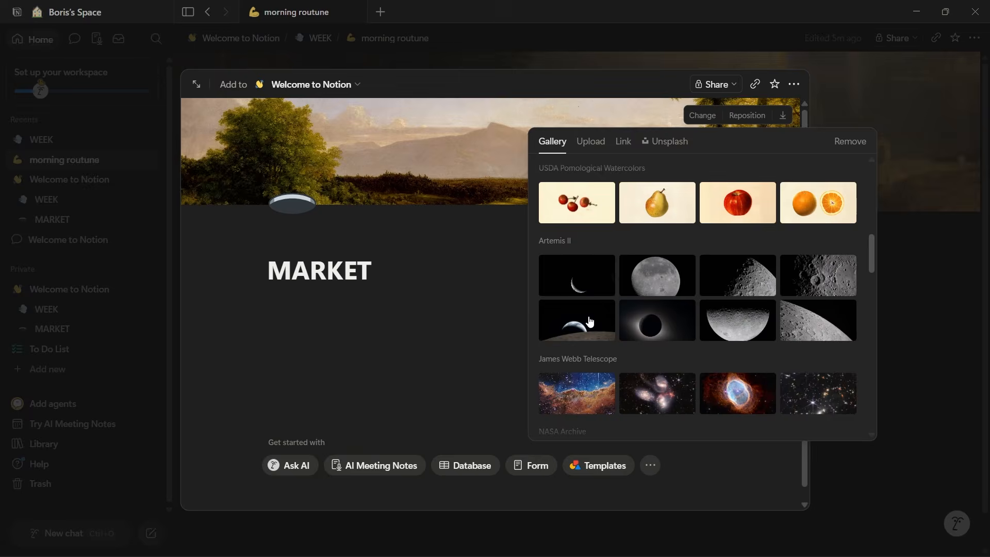
pyautogui.click(584, 326)
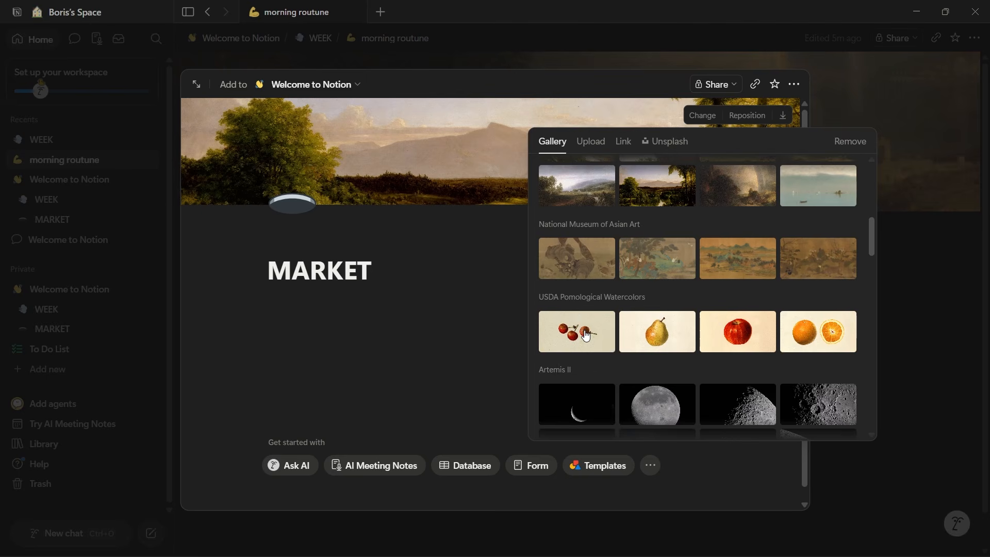
pyautogui.click(428, 250)
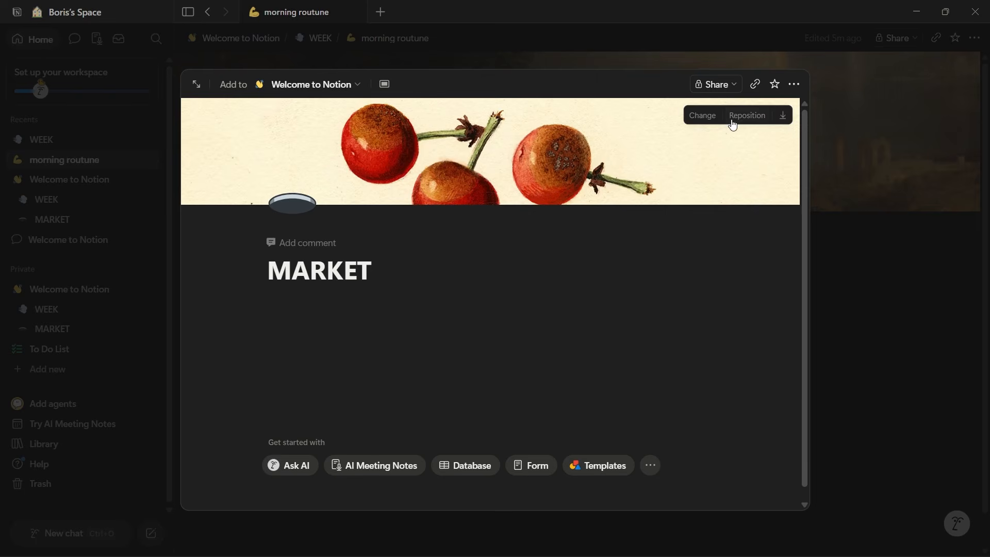
# Step: Insert an inline database in the body of the MARKET page and title it Shop
pyautogui.click(287, 308)
pyautogui.write('/da')
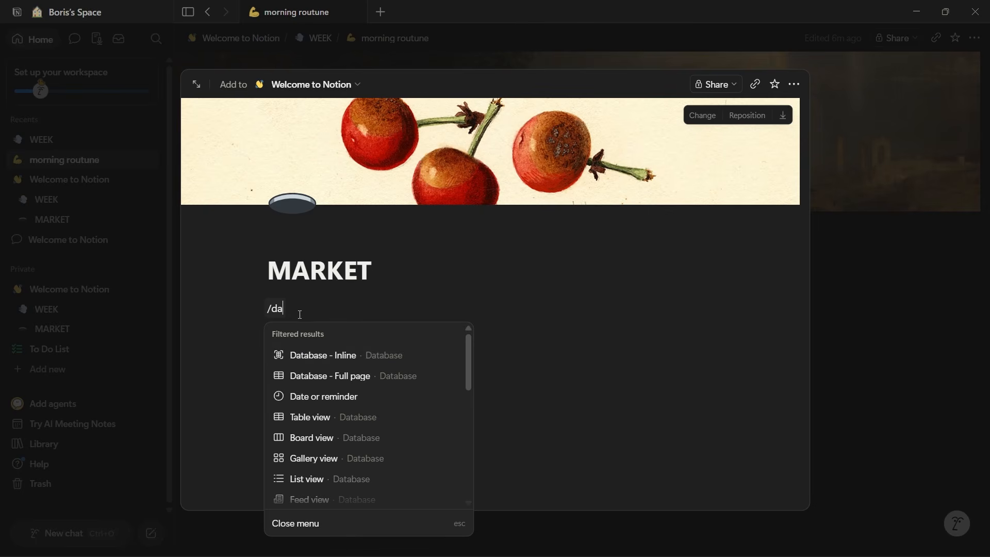
pyautogui.click(332, 363)
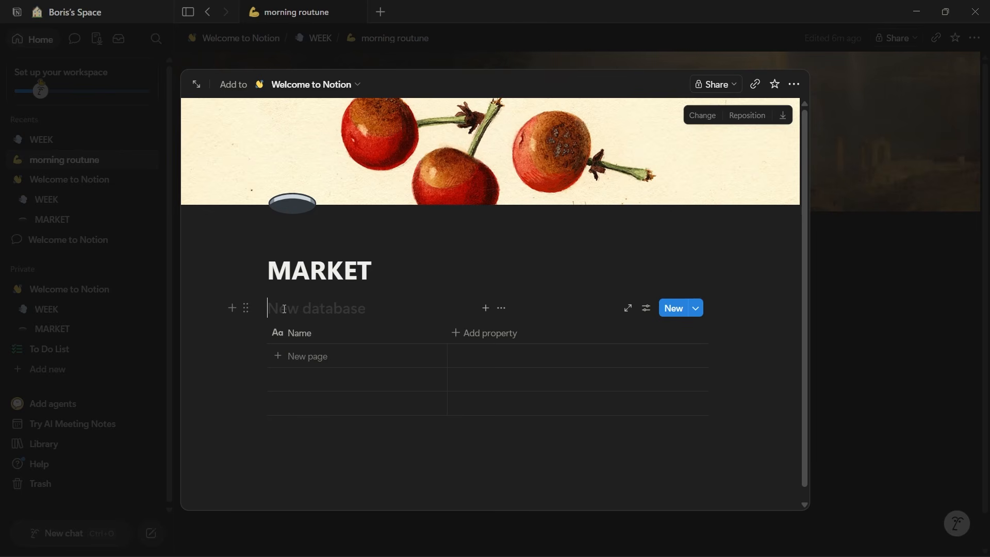
pyautogui.write('Shop')
# Step: Add the entries eggs and shoes to the Shop database, with an egg emoji and a boot emoji as their icons
pyautogui.click(358, 350)
pyautogui.write('eggs')
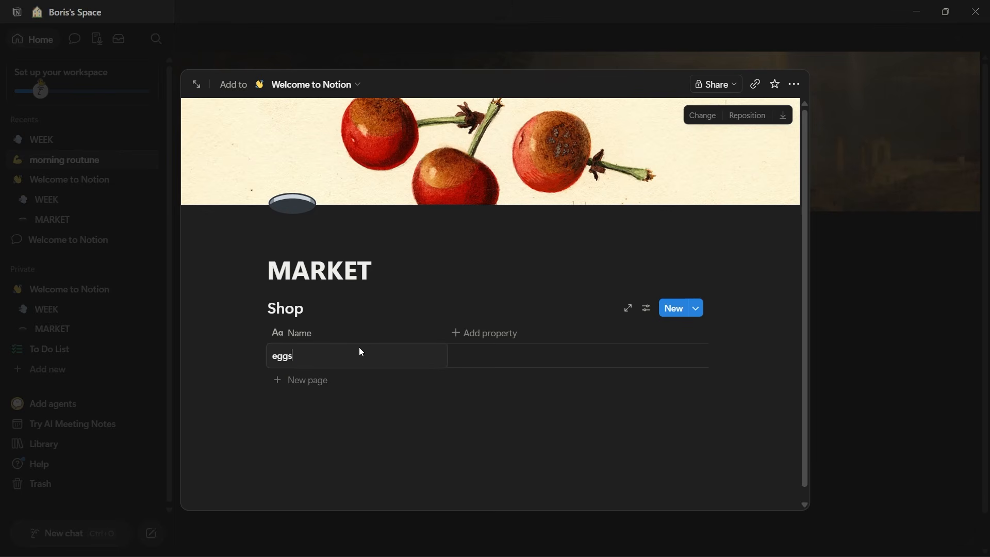
pyautogui.press('Return')
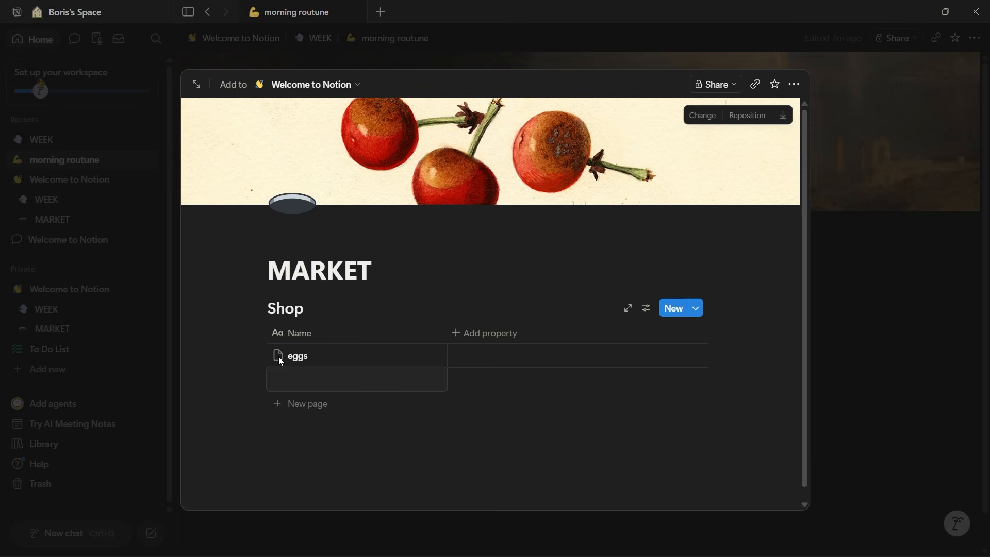
pyautogui.click(279, 358)
pyautogui.click(330, 185)
pyautogui.click(302, 374)
pyautogui.write('shoes')
pyautogui.click(279, 379)
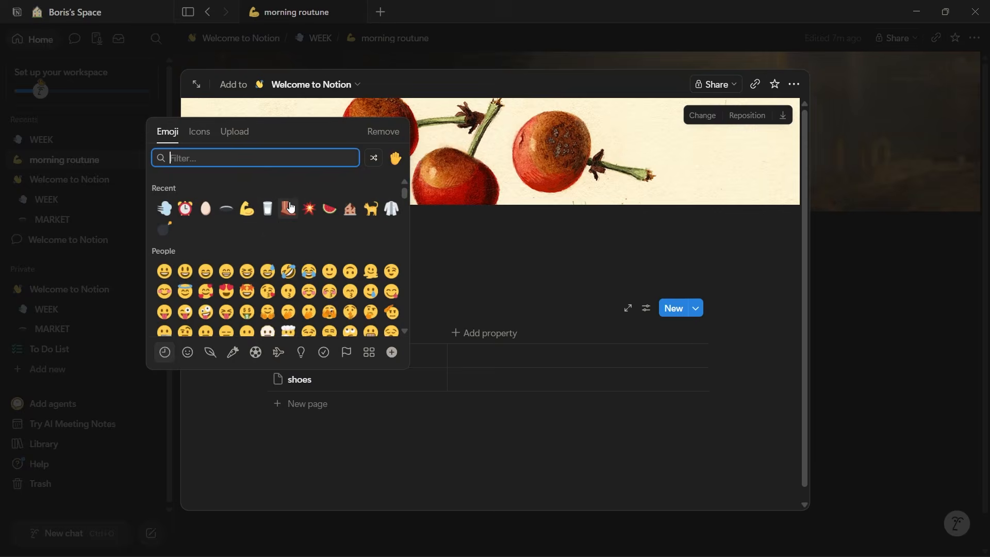
pyautogui.click(290, 208)
# Step: Add the entries fruits and milk to the Shop database, with a watermelon icon and a glass of milk icon
pyautogui.click(301, 404)
pyautogui.write('fruits')
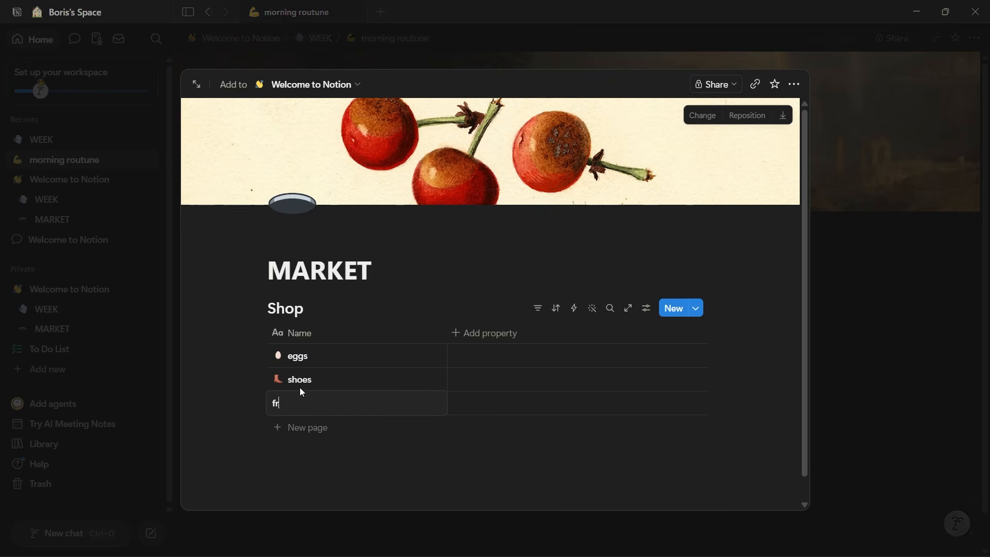
pyautogui.click(330, 232)
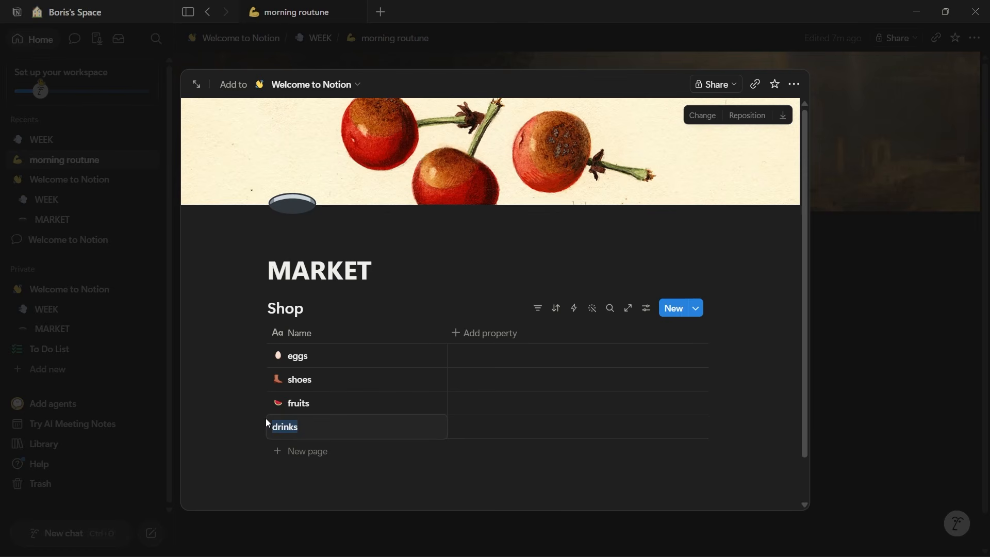
pyautogui.write('milk')
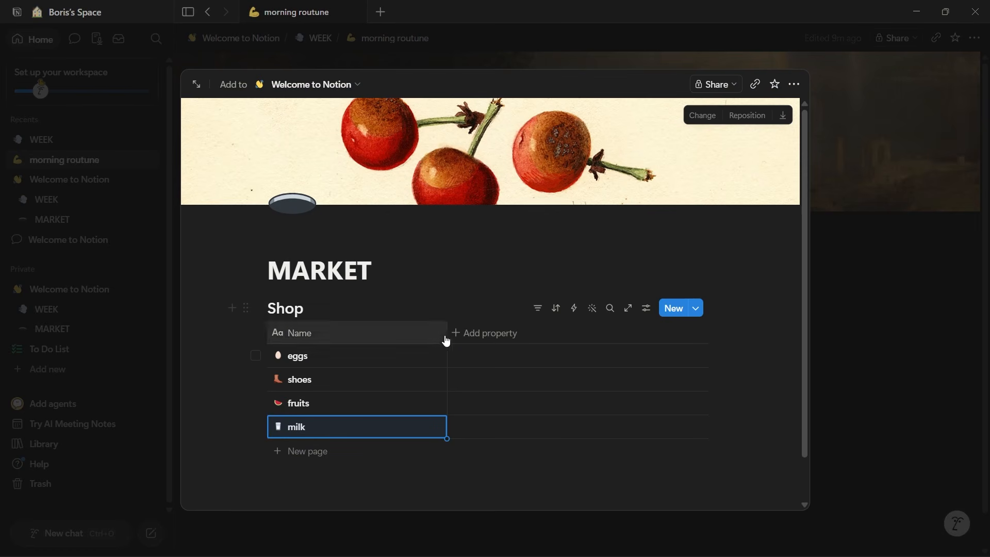
# Step: Add a Status property to the Shop database
pyautogui.click(503, 333)
pyautogui.click(519, 426)
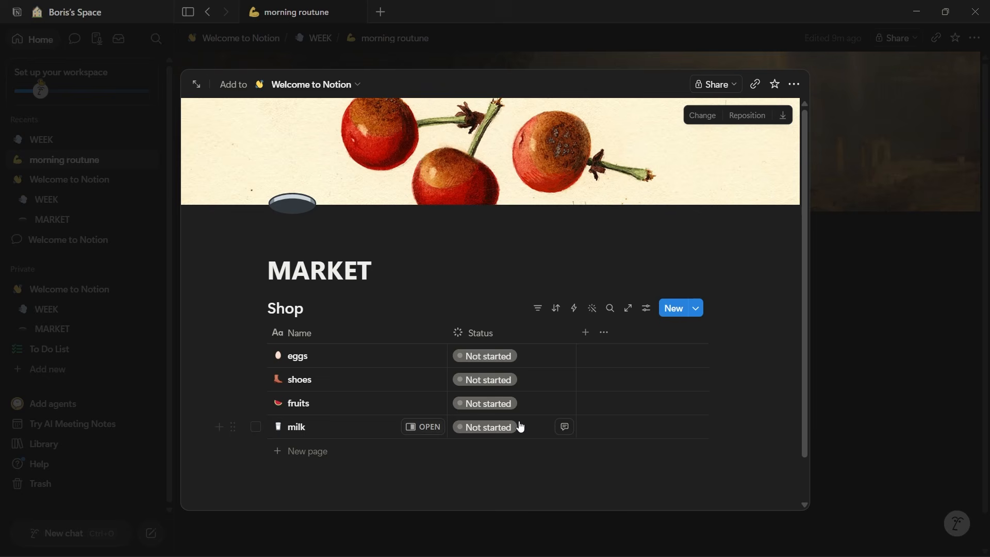
# Step: Add a Date property and a Checkbox property to the Shop database
pyautogui.click(582, 331)
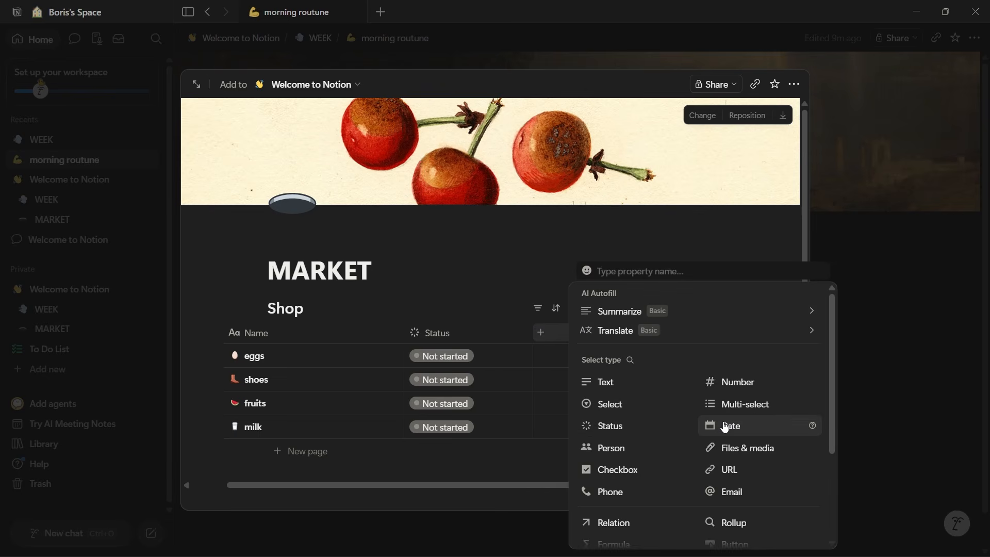
pyautogui.click(724, 427)
# Step: Set the Status of all four Shop entries to In progress and their Date to August 14, 2026
pyautogui.click(434, 356)
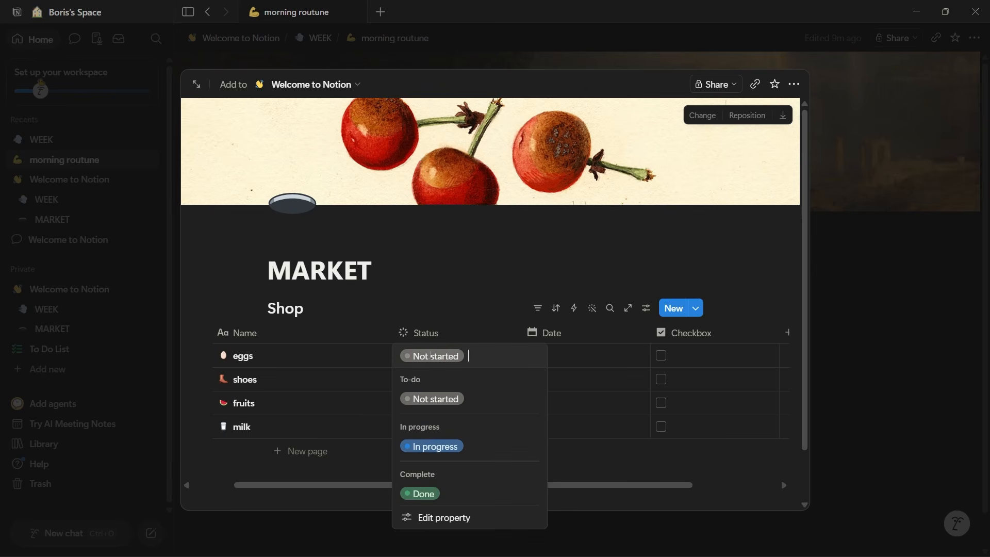
pyautogui.click(432, 446)
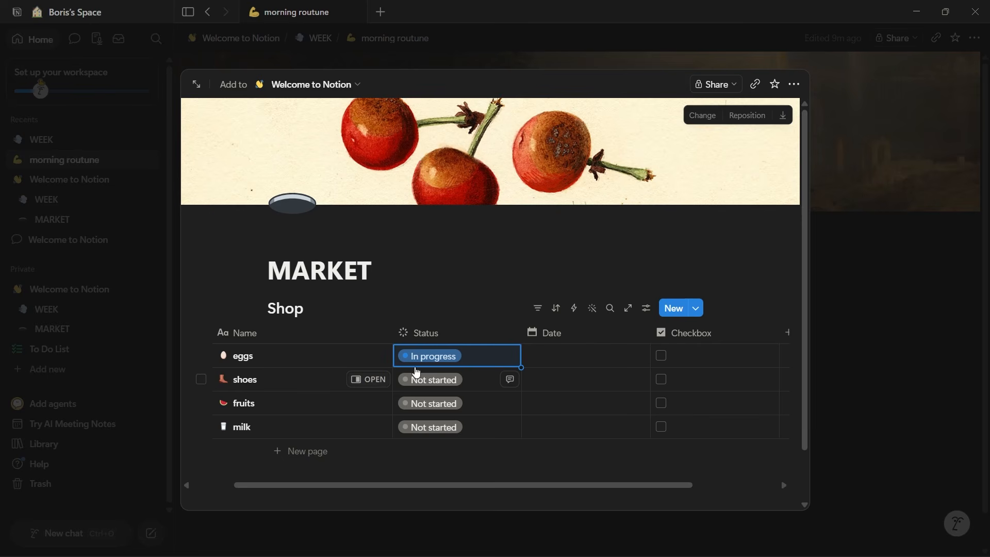
pyautogui.click(428, 380)
pyautogui.click(436, 309)
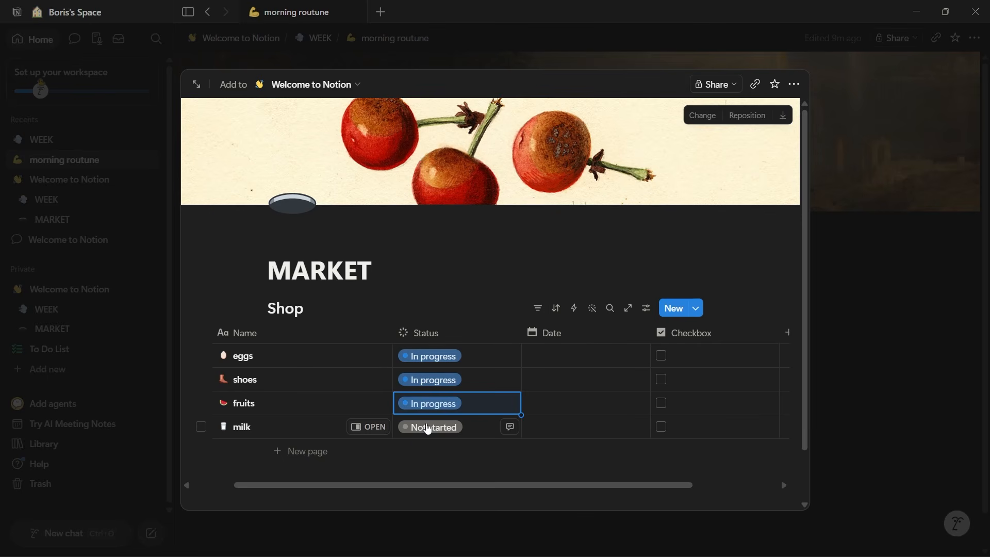
pyautogui.click(432, 427)
pyautogui.click(439, 332)
pyautogui.click(559, 355)
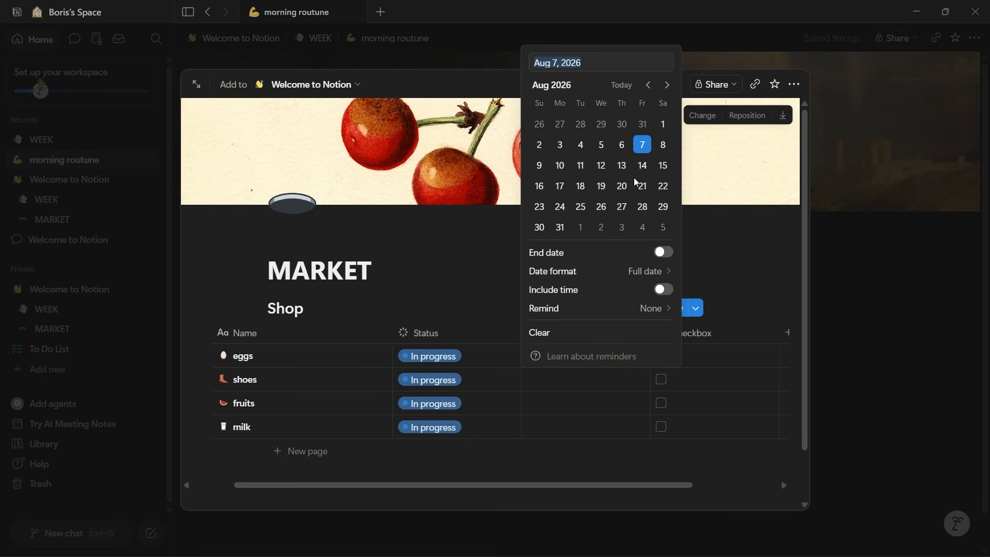
pyautogui.click(642, 190)
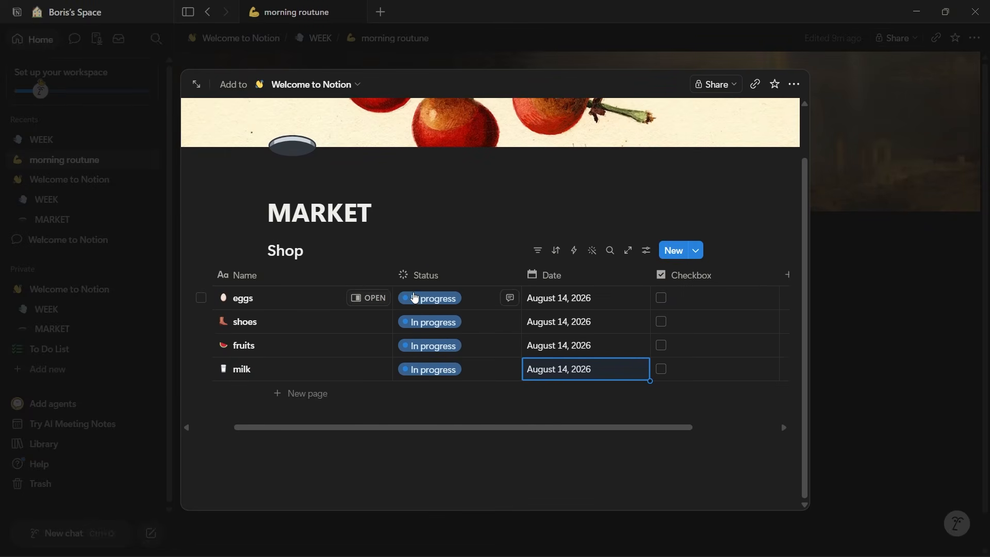
# Step: Set the Status of the eggs and shoes entries to Done
pyautogui.click(431, 300)
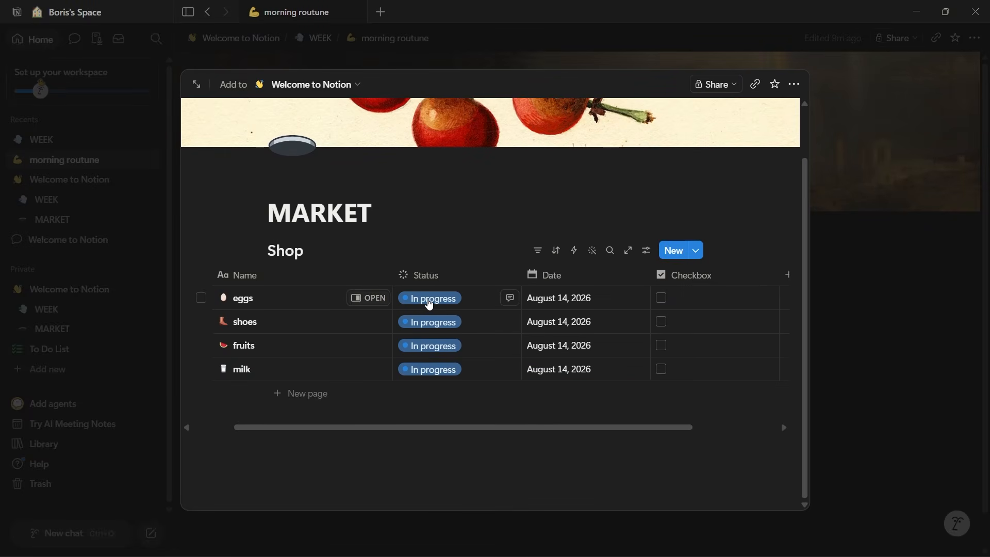
pyautogui.click(427, 436)
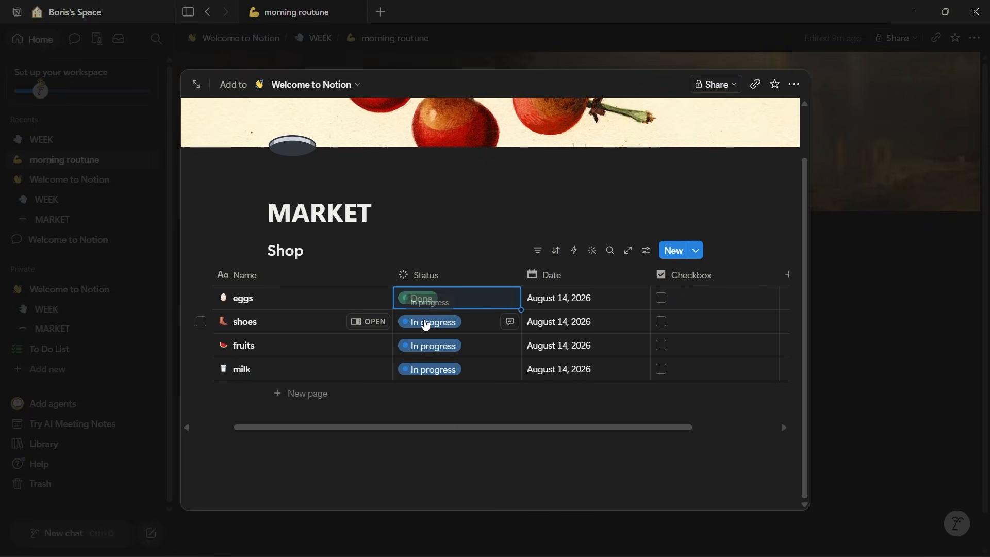
pyautogui.click(427, 322)
pyautogui.click(427, 461)
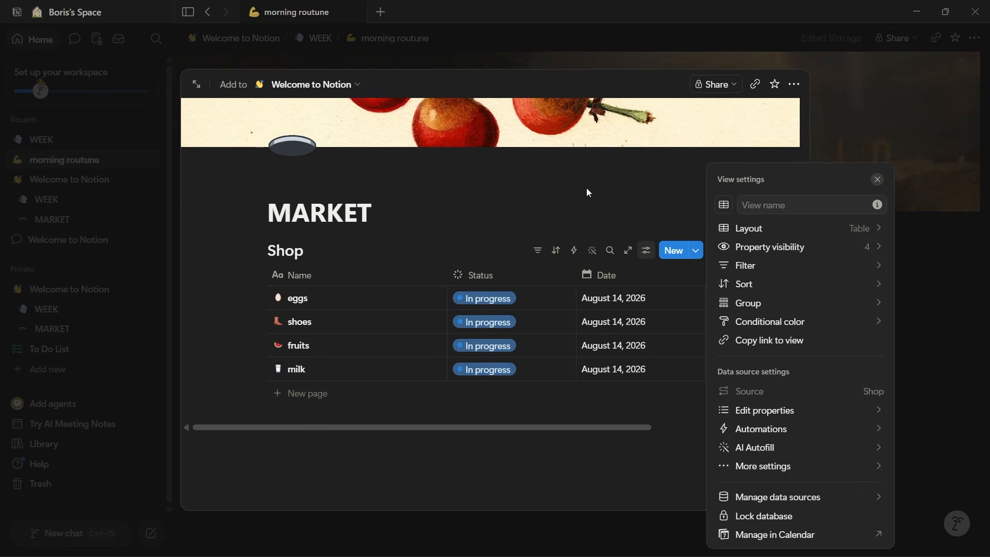
# Step: Hide every property except Name in the Shop database's table view
pyautogui.click(758, 248)
pyautogui.click(862, 333)
pyautogui.click(304, 425)
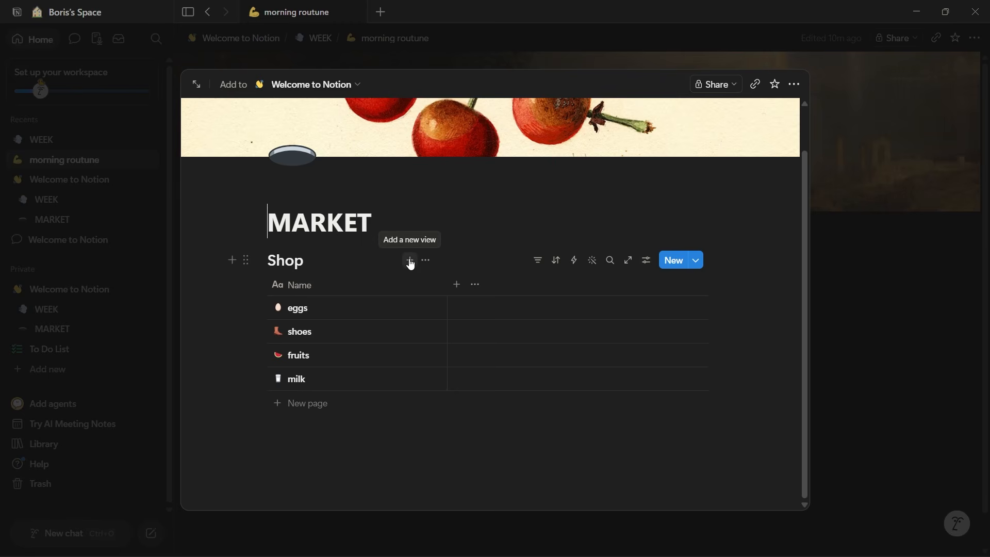
# Step: Add a second view to the Shop database, trying the Board, Timeline, Calendar and Gallery layouts before choosing Table
pyautogui.click(410, 261)
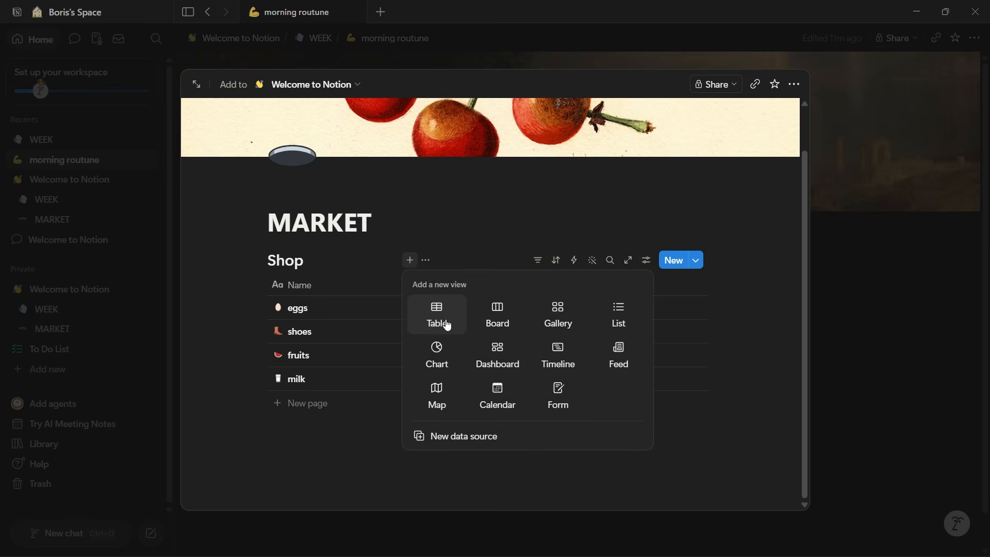
pyautogui.click(497, 314)
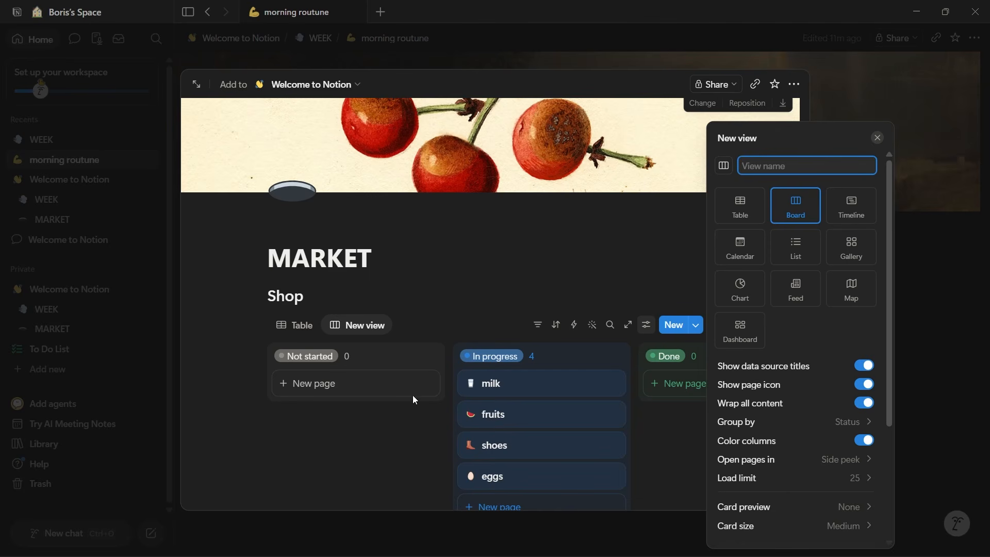
pyautogui.click(858, 217)
pyautogui.click(749, 263)
pyautogui.click(852, 246)
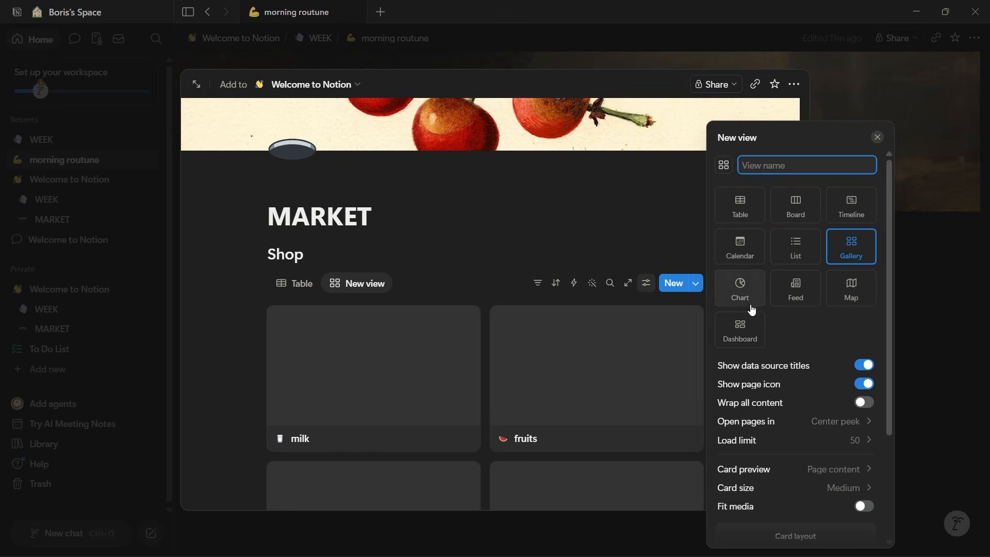
pyautogui.click(740, 205)
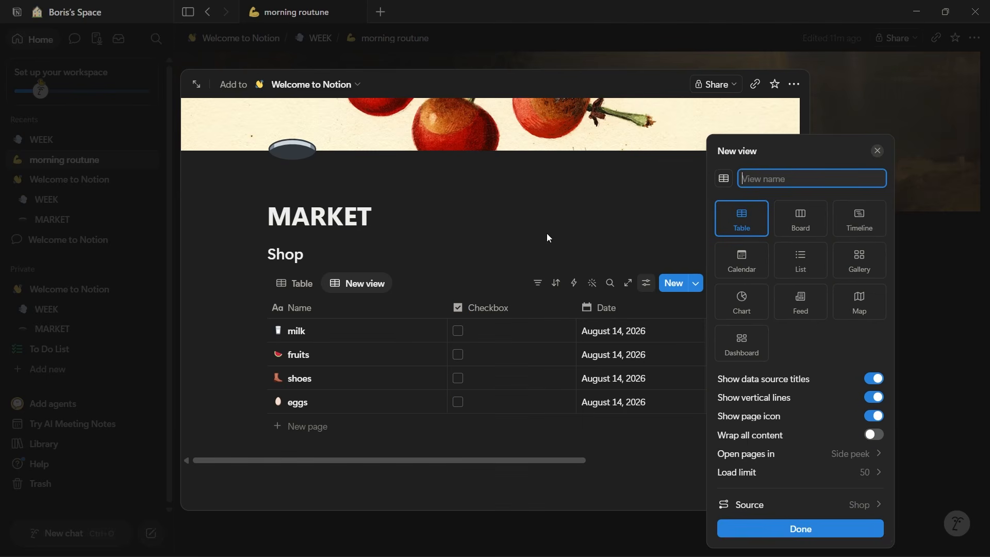
# Step: Open the milk entry's page and add a bulleted list item reading "raw cow milk" to its body
pyautogui.click(305, 332)
pyautogui.click(432, 336)
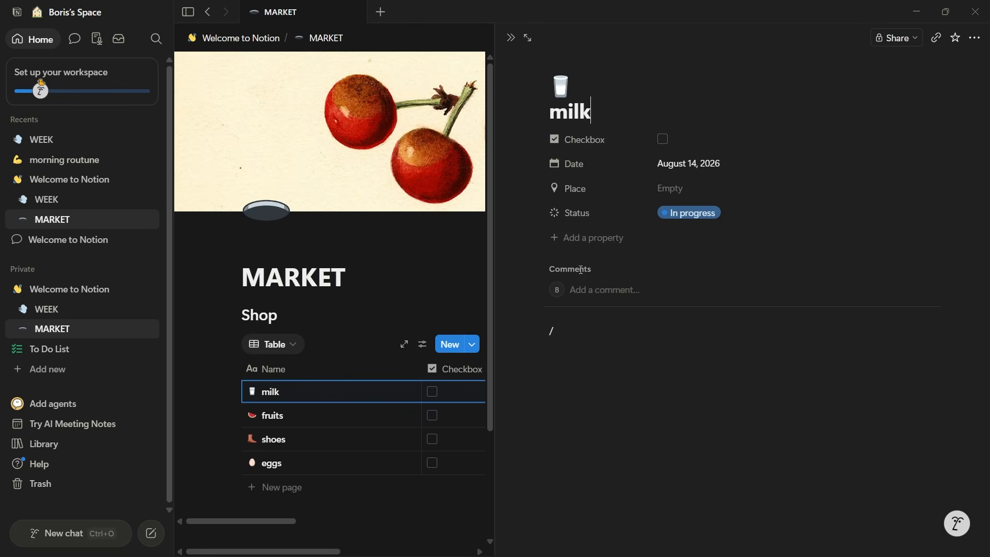
pyautogui.scroll(-3, 603, 248)
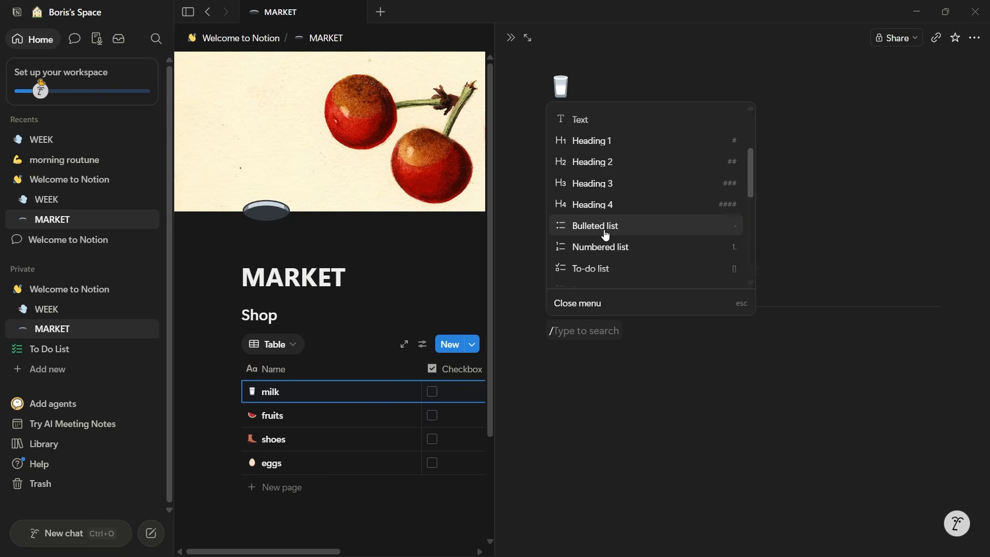
pyautogui.click(605, 226)
pyautogui.write('raw cow milk')
pyautogui.press('Return')
# Step: Add a bulleted list with watermelon, pawpaw and oranges to the body of the fruits entry's page
pyautogui.click(397, 416)
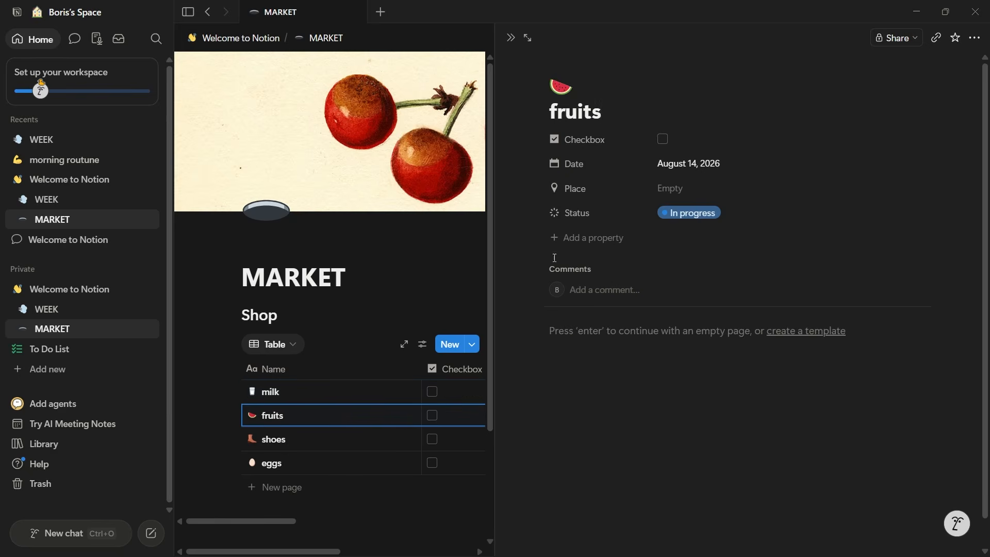
pyautogui.click(618, 348)
pyautogui.write('- ')
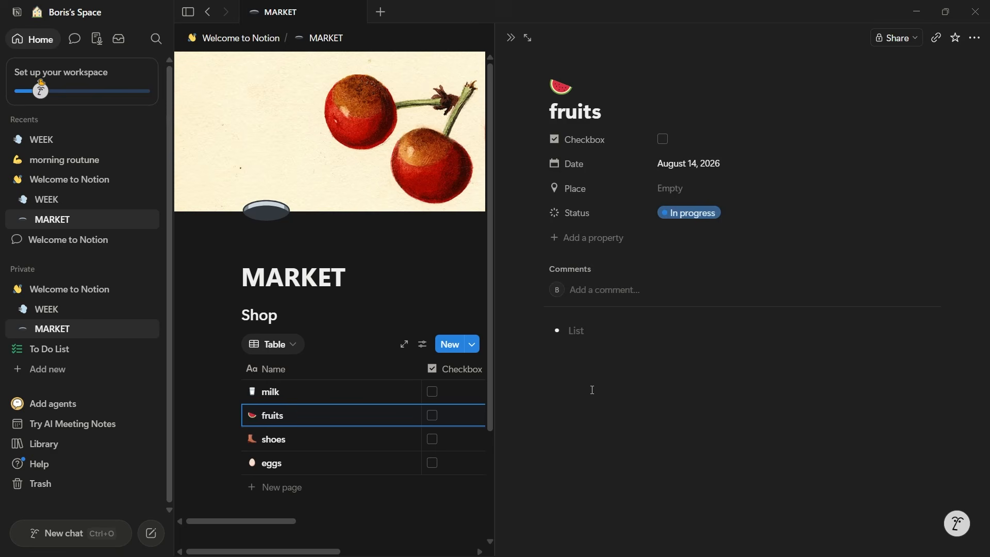
pyautogui.write('watermelon')
pyautogui.press('Return')
pyautogui.write('pawpaw')
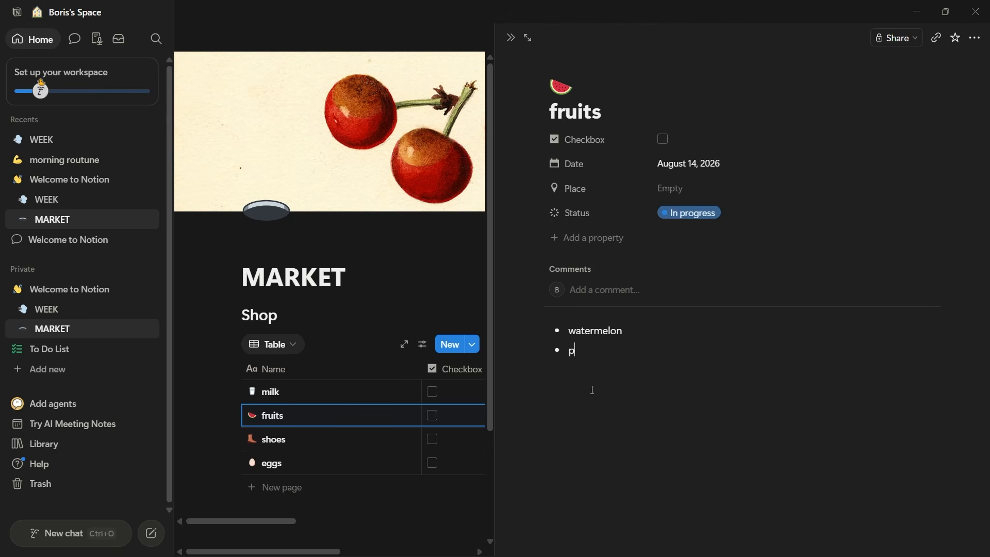
pyautogui.press('Return')
pyautogui.write('oranges')
# Step: Add a bulleted list with jordans and slippers to the body of the shoes entry's page
pyautogui.click(387, 438)
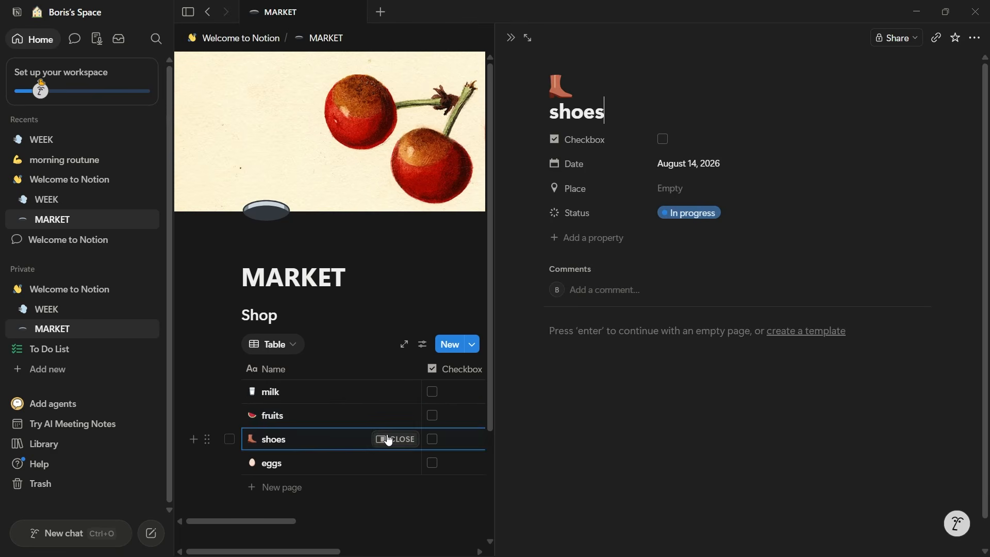
pyautogui.write('jordans')
pyautogui.press('Return')
pyautogui.write('slippers')
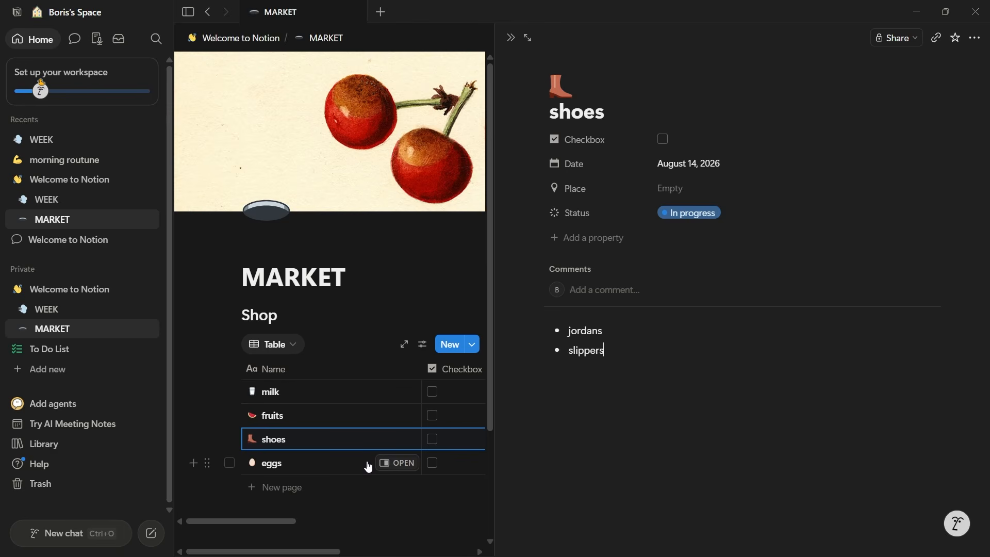
# Step: Add a bulleted list item reading "cage" to the body of the eggs entry's page
pyautogui.click(395, 463)
pyautogui.click(559, 332)
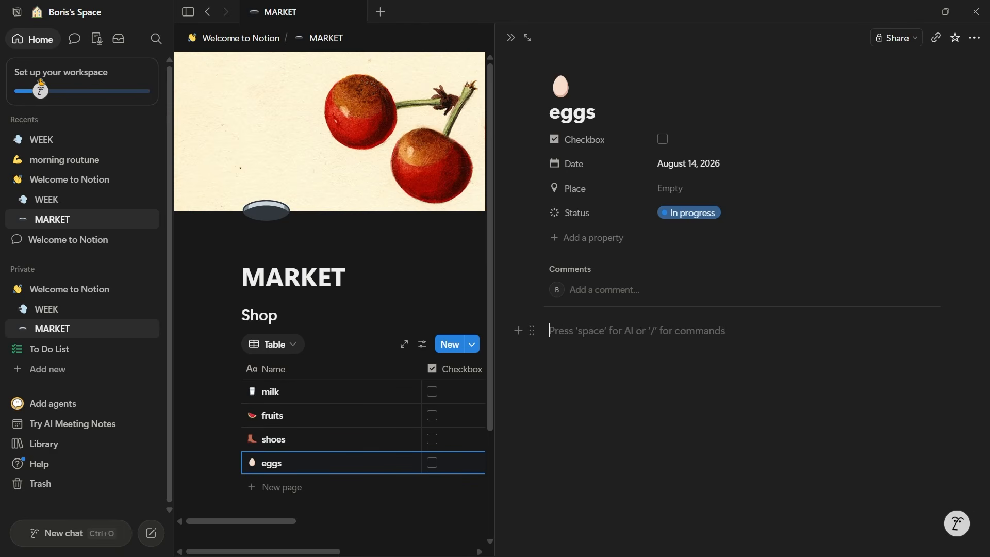
pyautogui.write('- cage')
# Step: Insert an untitled subpage below the "raw cow milk" bullet on the milk entry's page, and close the side peek
pyautogui.click(395, 392)
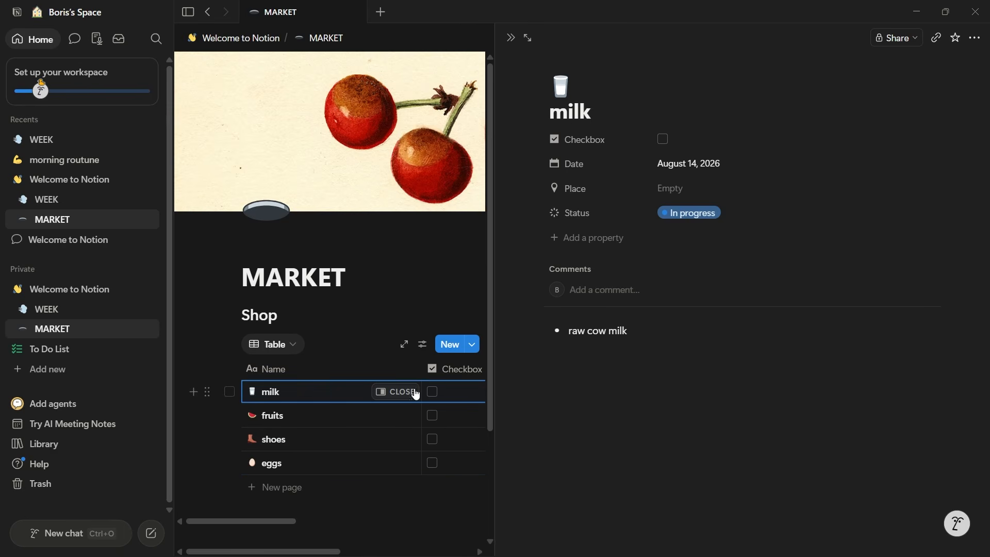
pyautogui.click(563, 370)
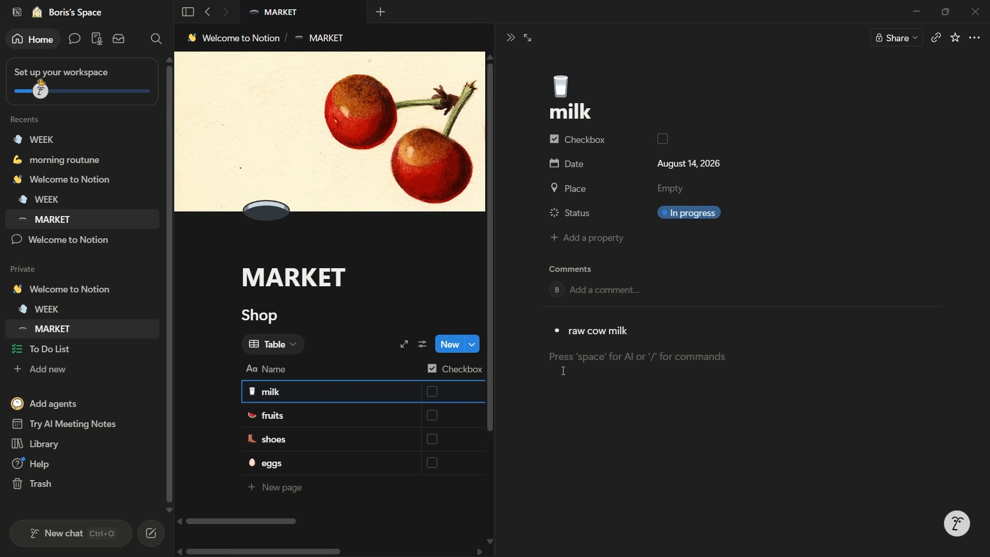
pyautogui.write('/')
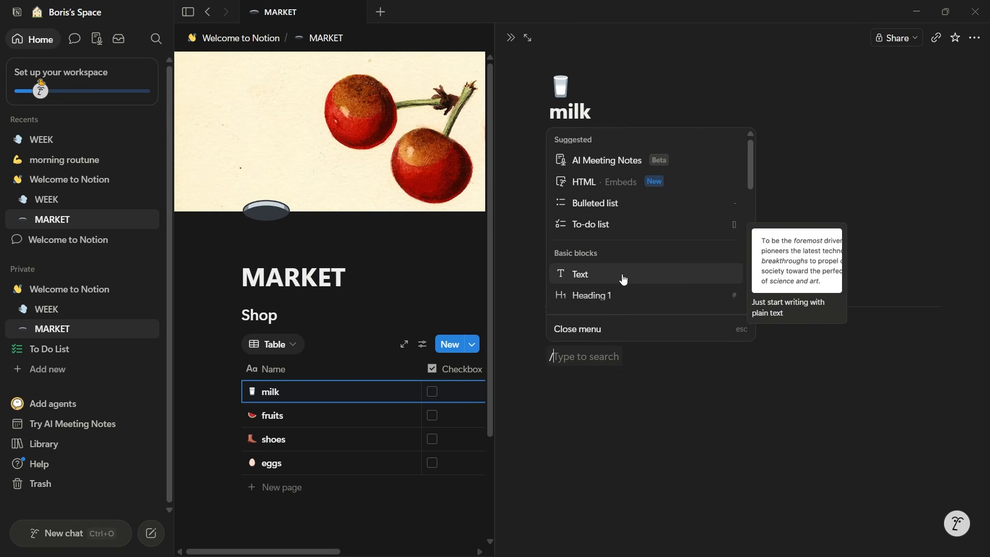
pyautogui.write('p')
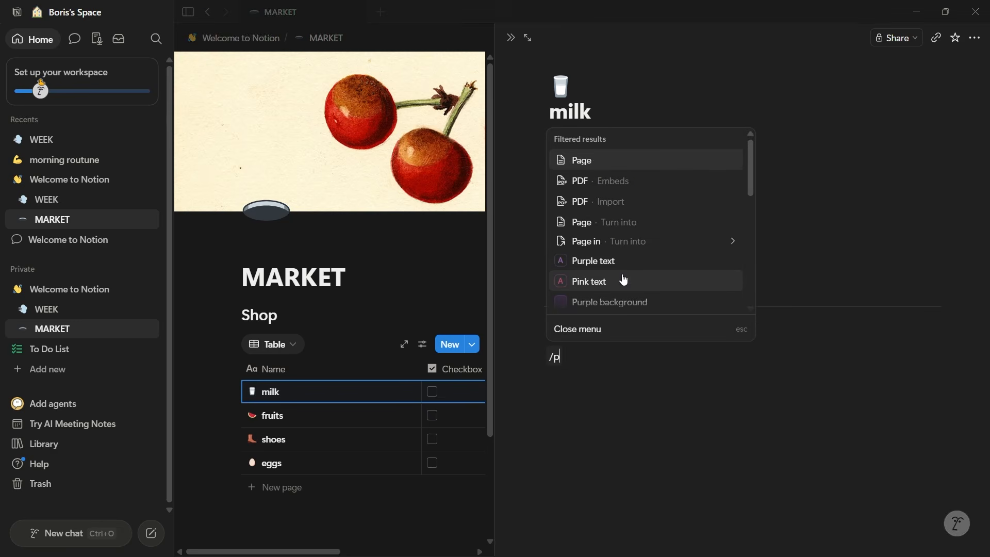
pyautogui.click(590, 161)
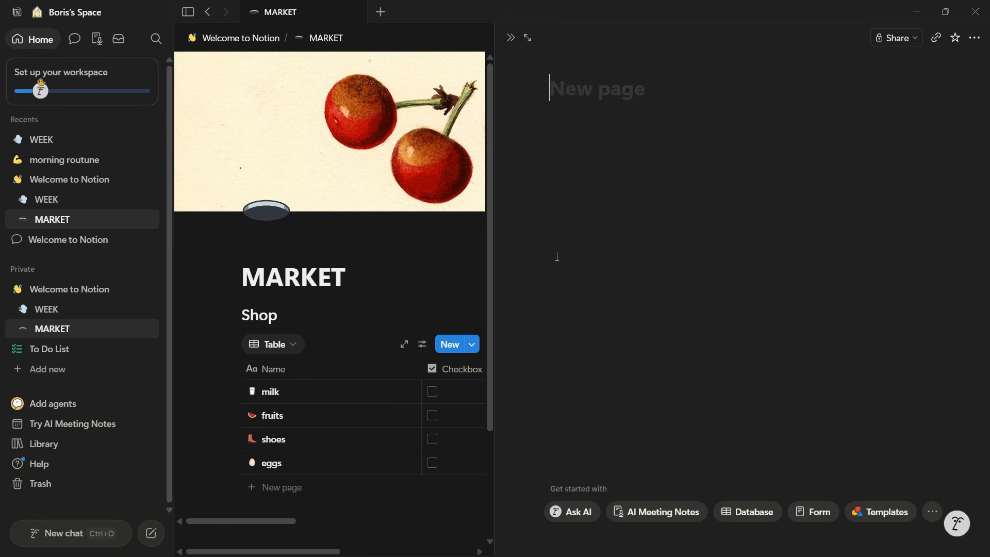
pyautogui.click(511, 38)
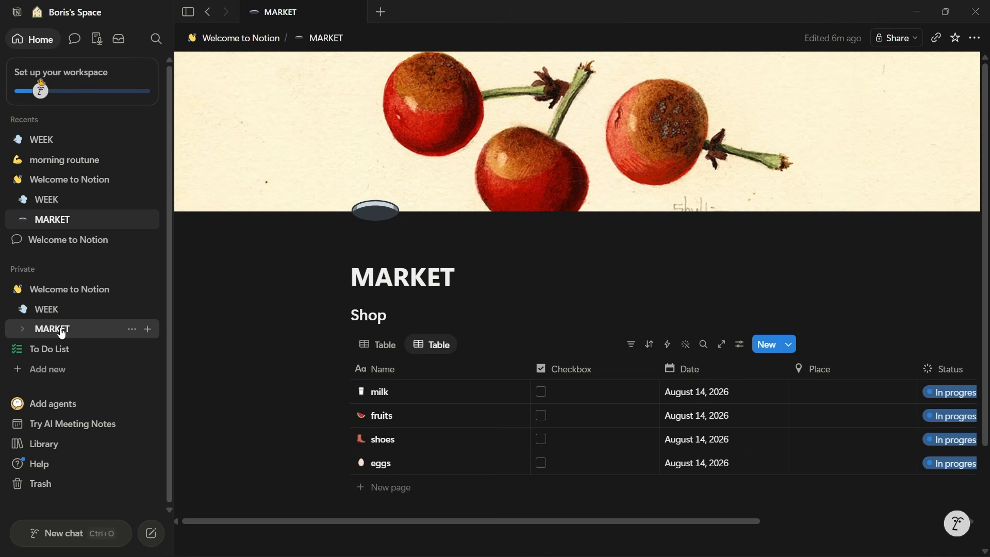
# Step: Move the MARKET page into the WEEK page and expand the page tree down to the Shop database
pyautogui.moveTo(59, 330); pyautogui.dragTo(55, 310)
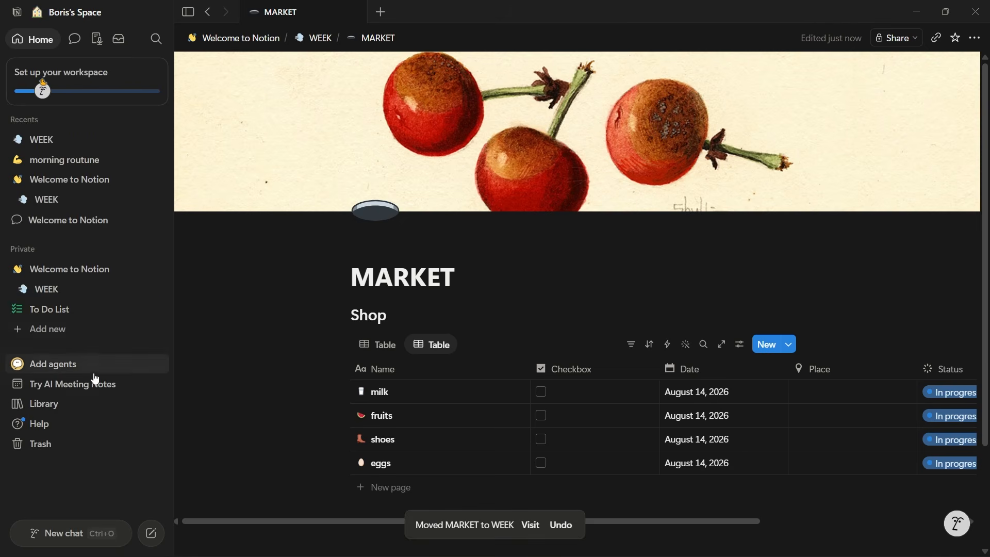
pyautogui.click(29, 311)
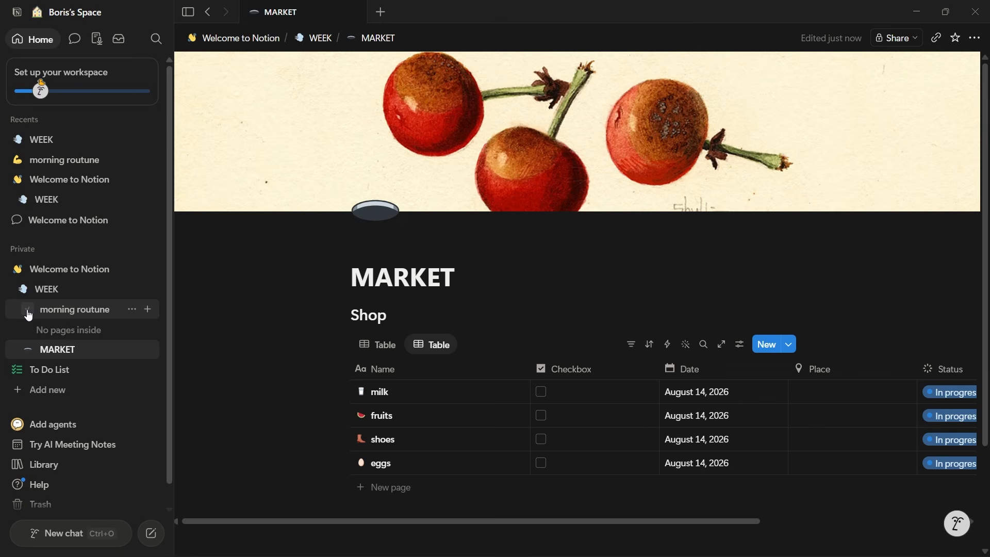
pyautogui.click(32, 350)
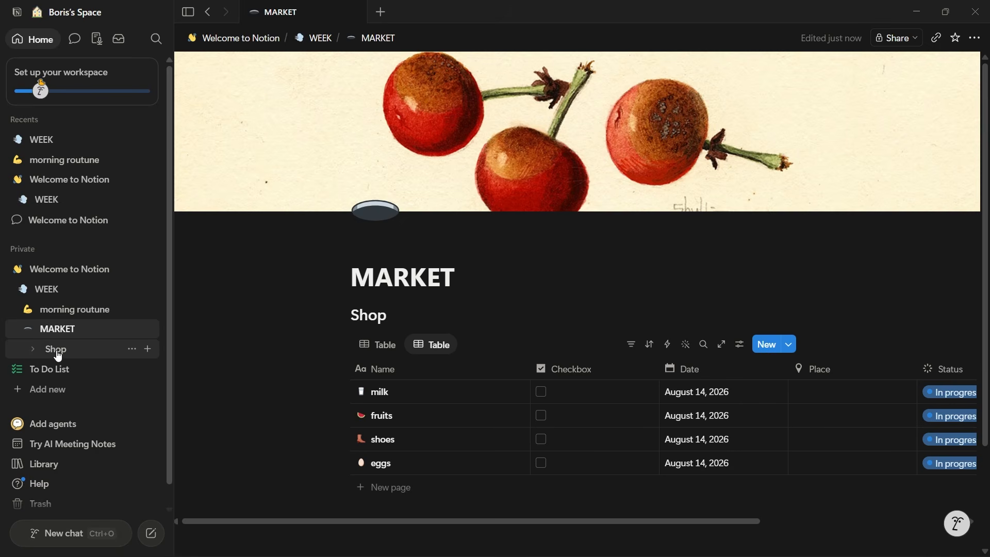
# Step: Open the Shop database as a full page and view the untitled subpage nested in its milk entry
pyautogui.click(55, 351)
pyautogui.click(397, 165)
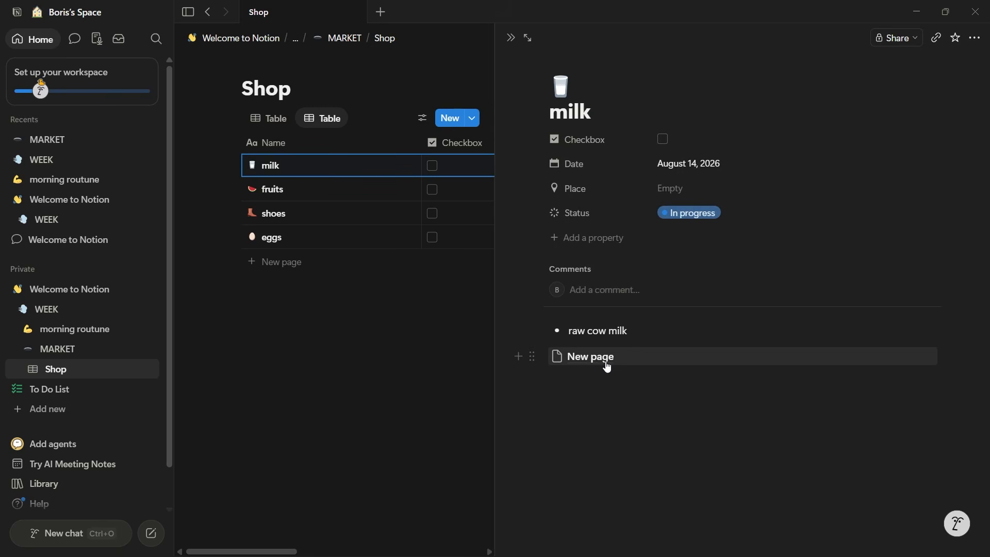
pyautogui.click(592, 356)
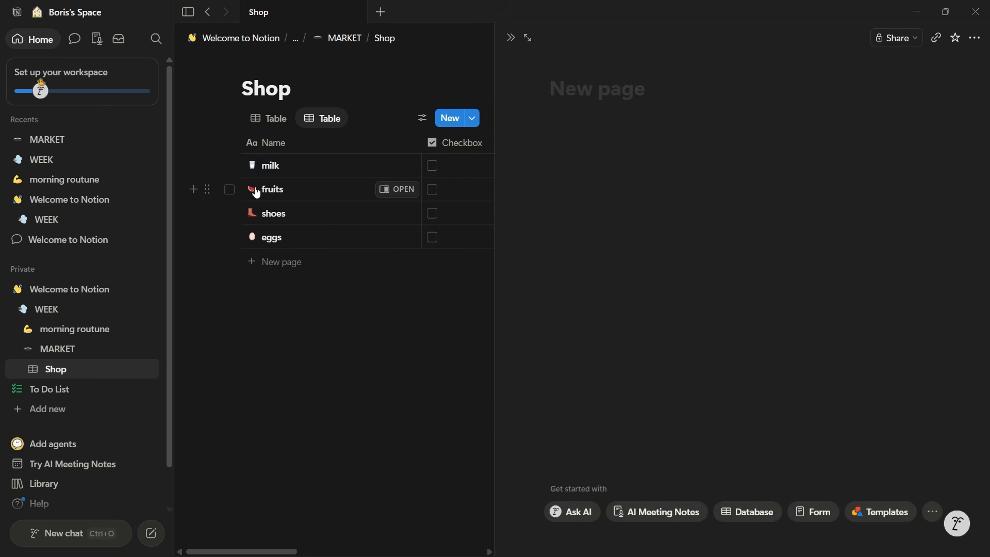